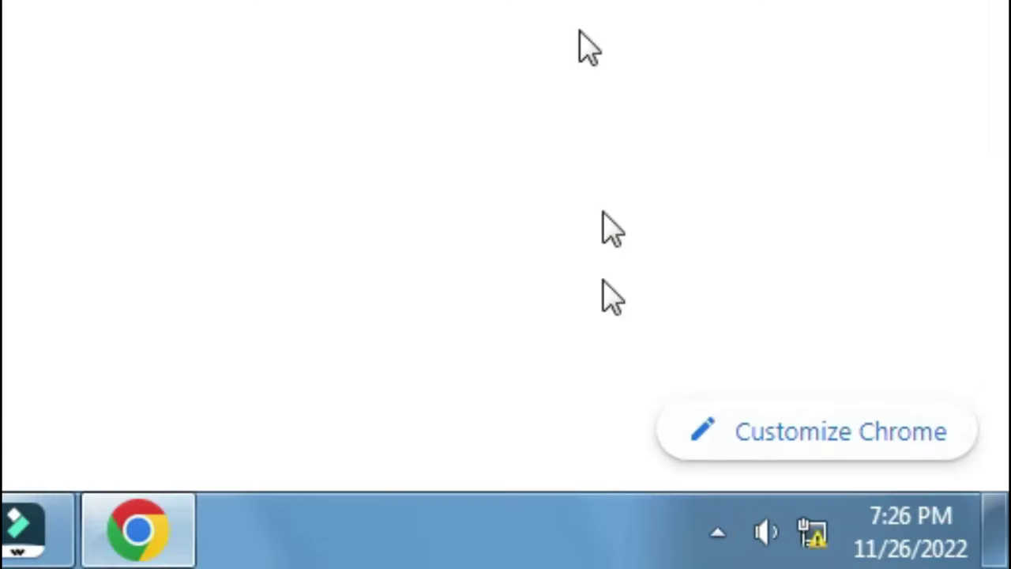
Check the connected network from the system tray: Network 5, no Internet access.
click(812, 535)
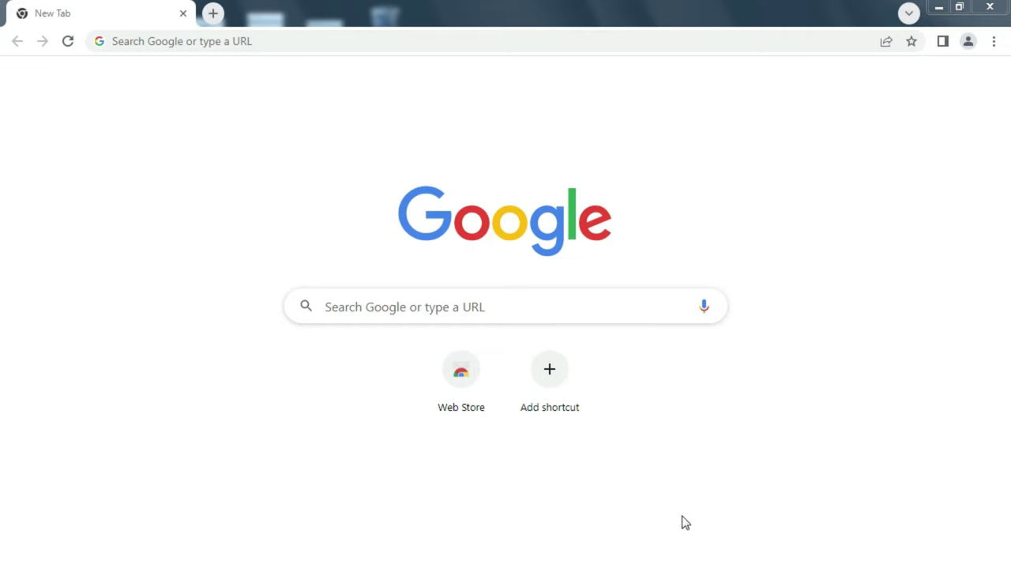
In Chrome, go to the router address 192.168.1.1.
click(684, 522)
click(334, 35)
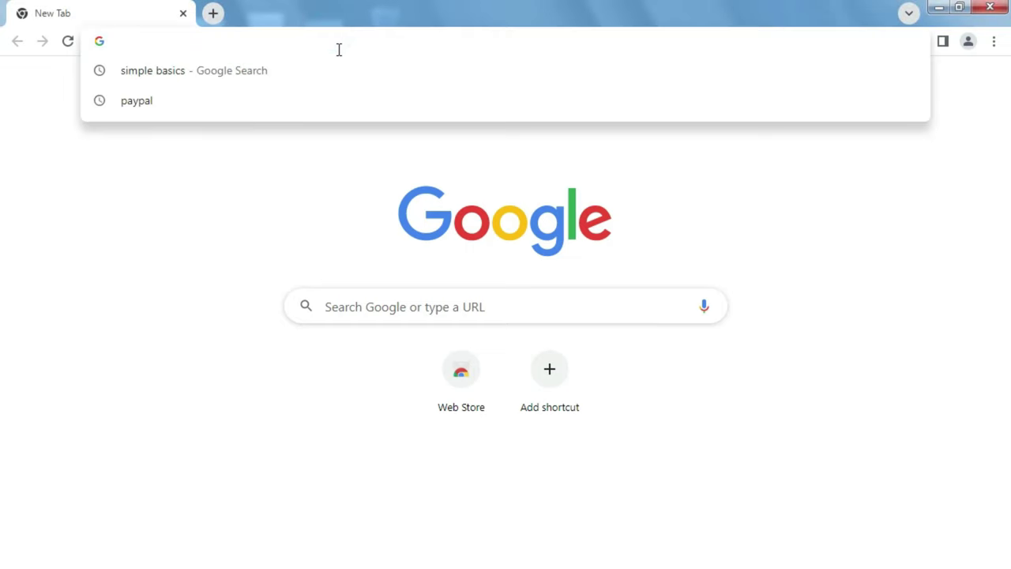
text(192)
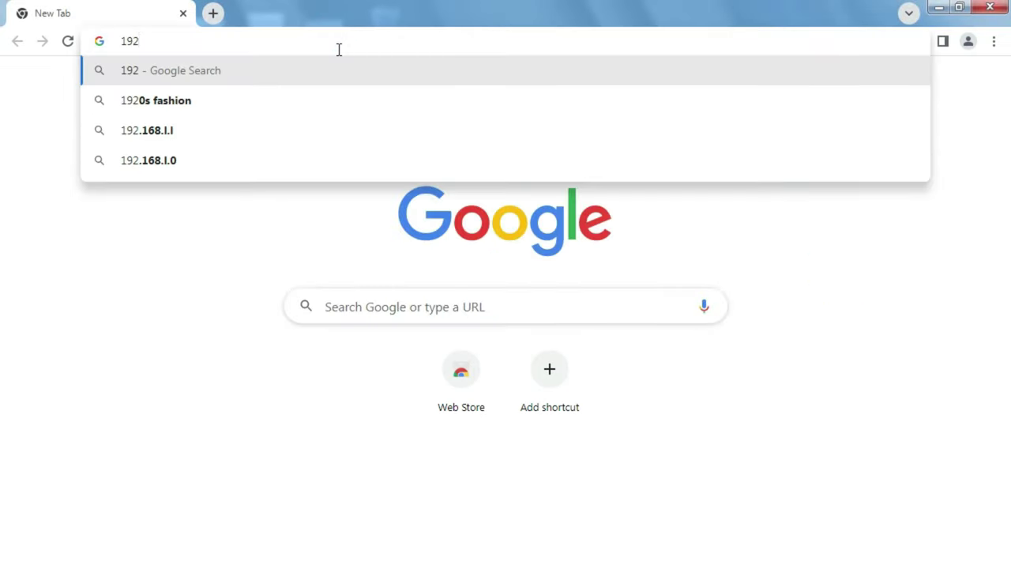
text(.168.1.)
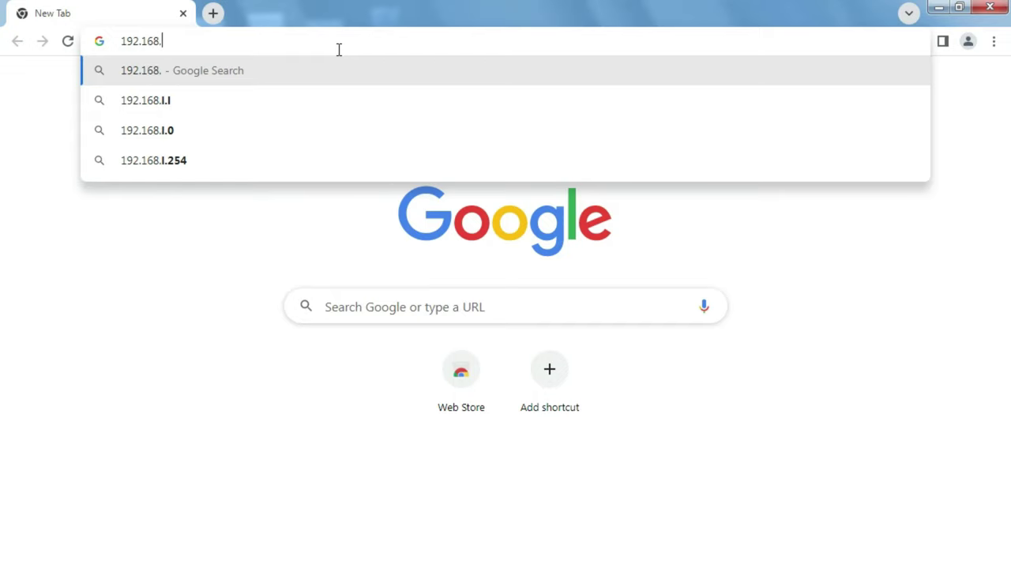
text(1)
key(Return)
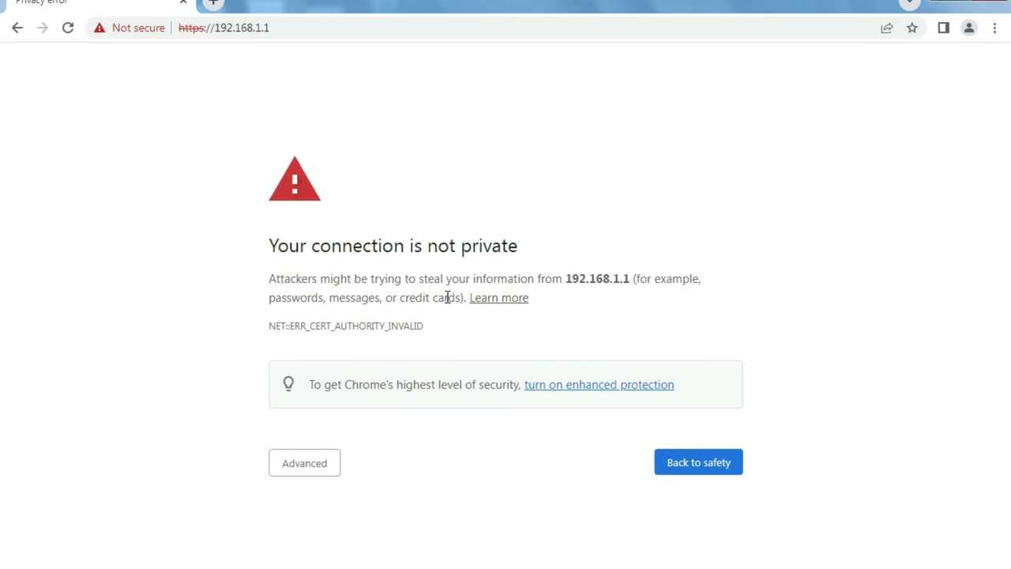
Bypass the privacy warning and proceed to 192.168.1.1 (unsafe) to reach the login page.
click(301, 449)
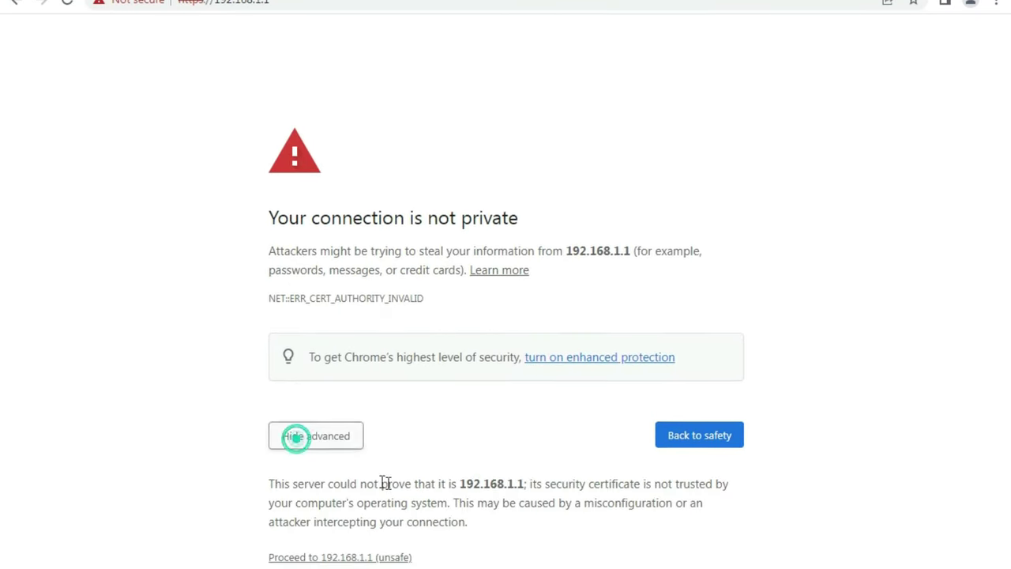
click(377, 544)
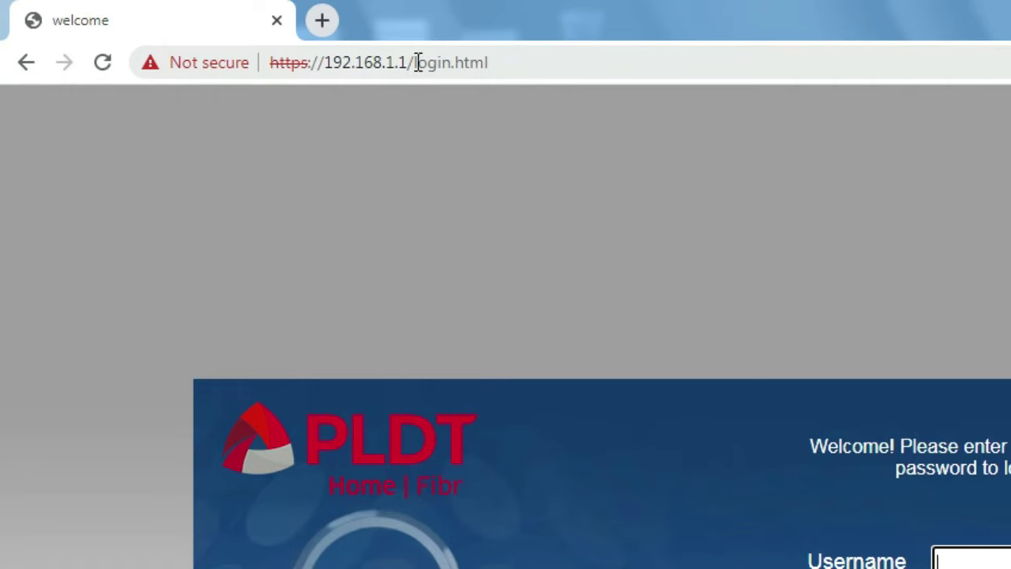
Replace 'login.html' in the address with 'cgi-bin/enableuser.cgi?enable=1' without loading it.
click(416, 62)
drag(416, 62, 530, 61)
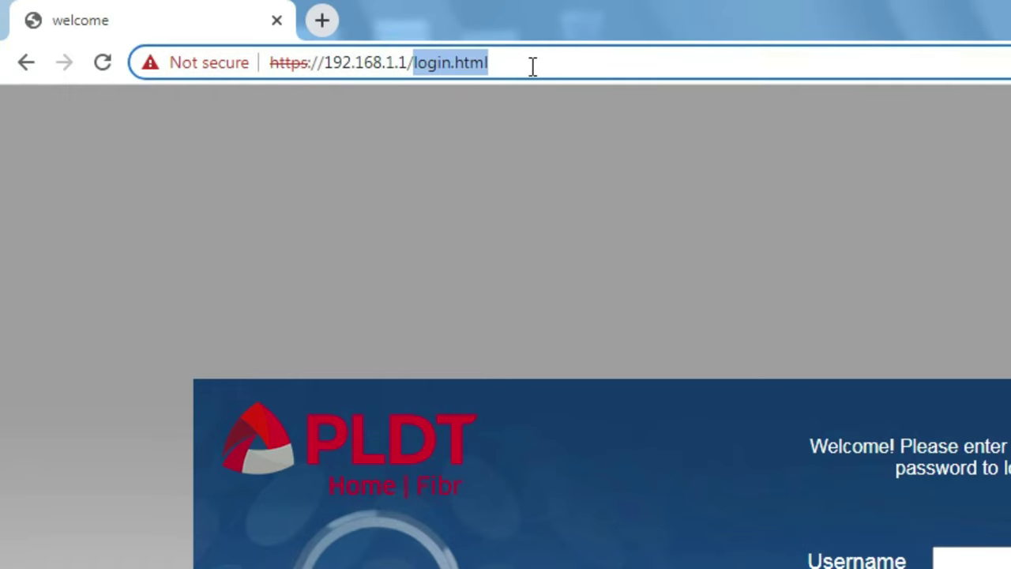
text(cgi-bin)
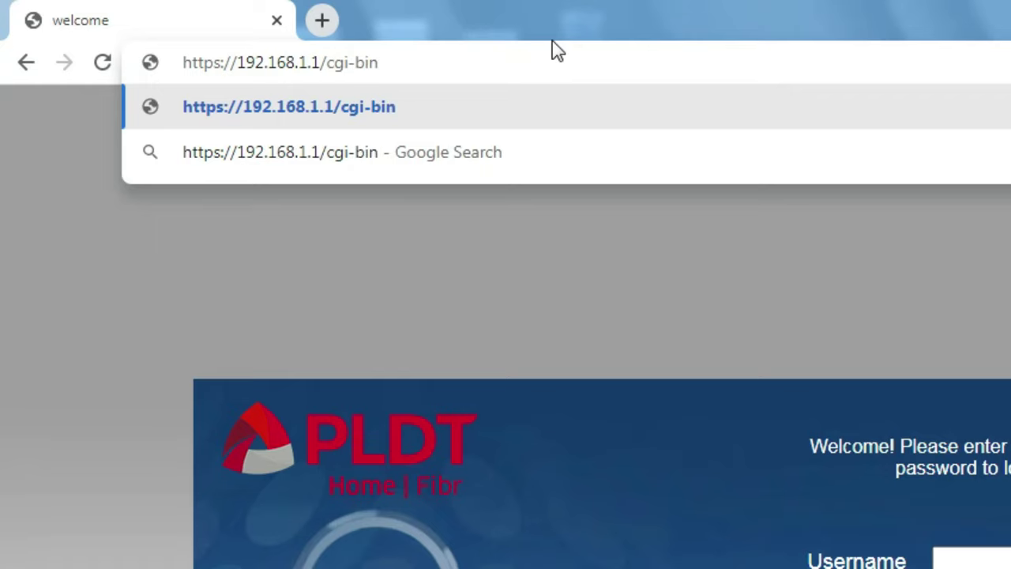
text(/)
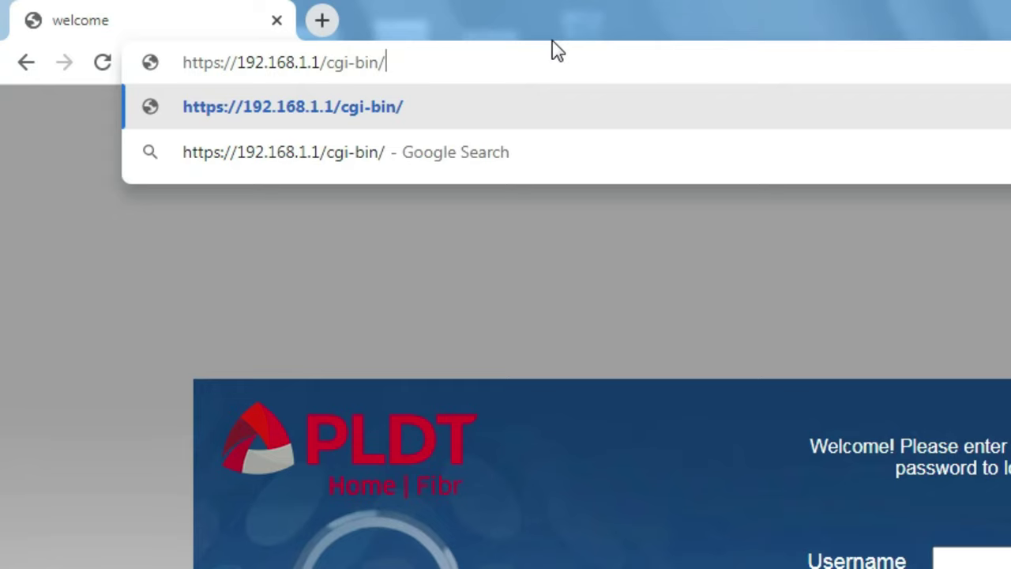
text(enableu)
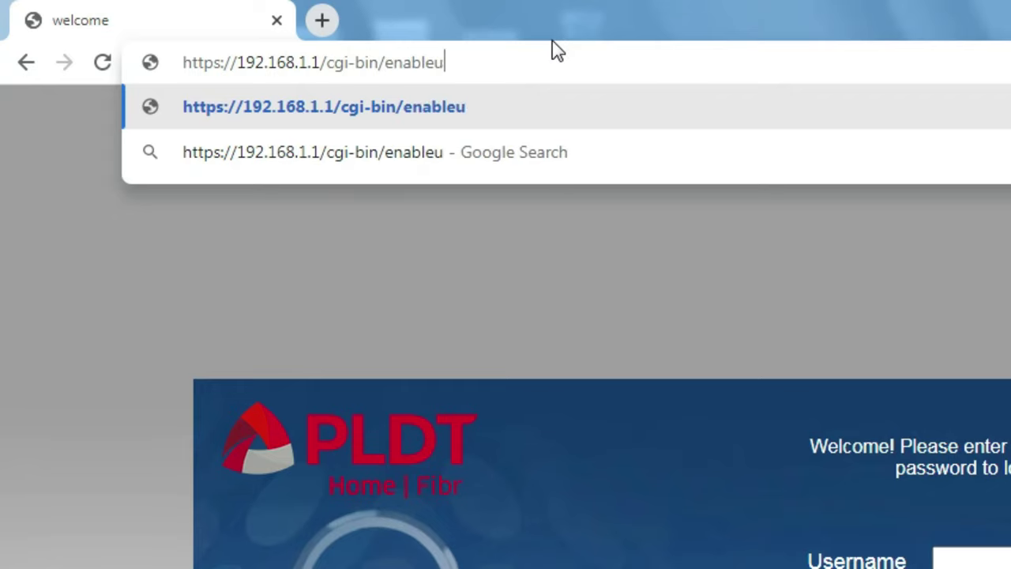
text(ser.cg)
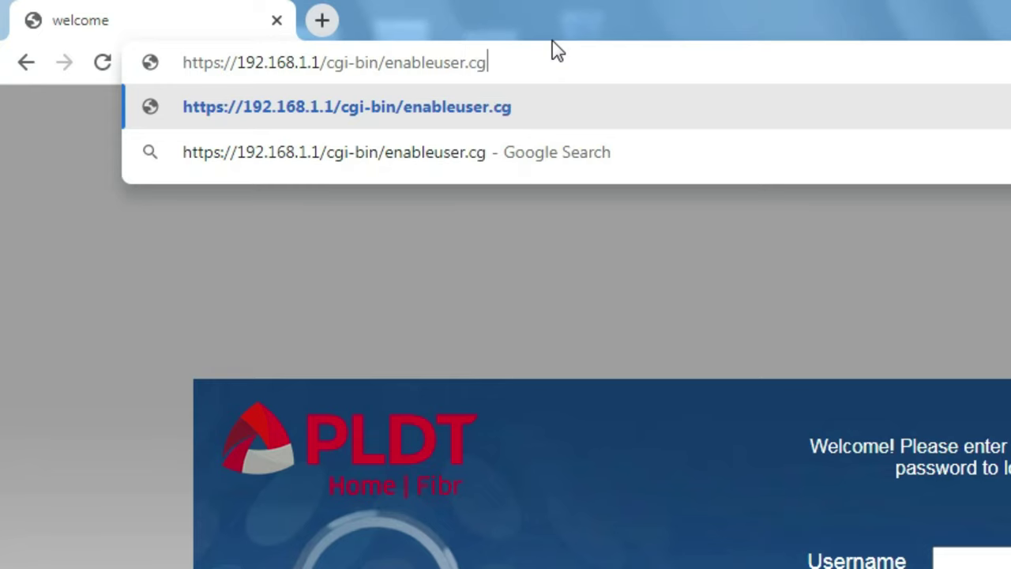
text(i?enable=1)
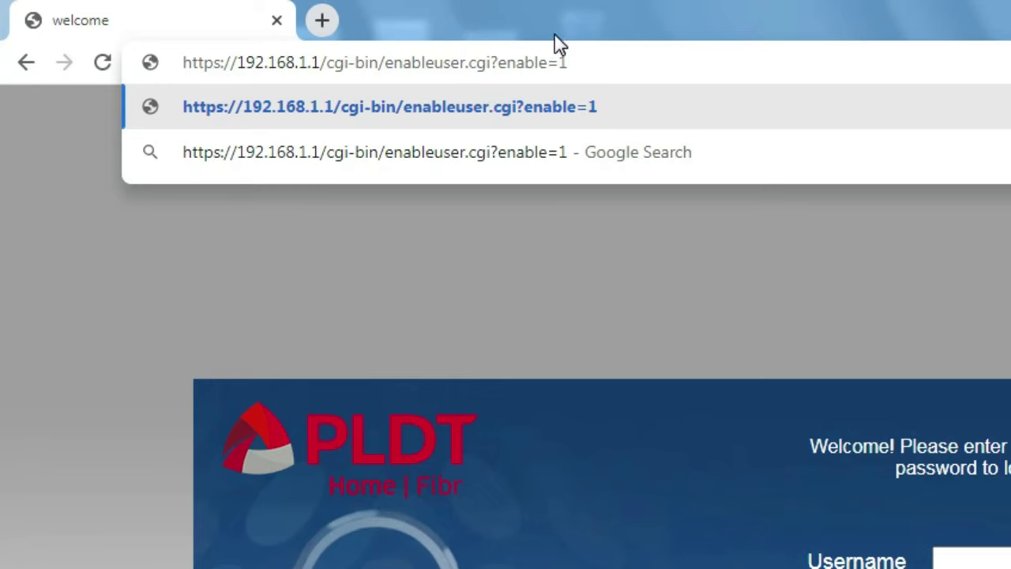
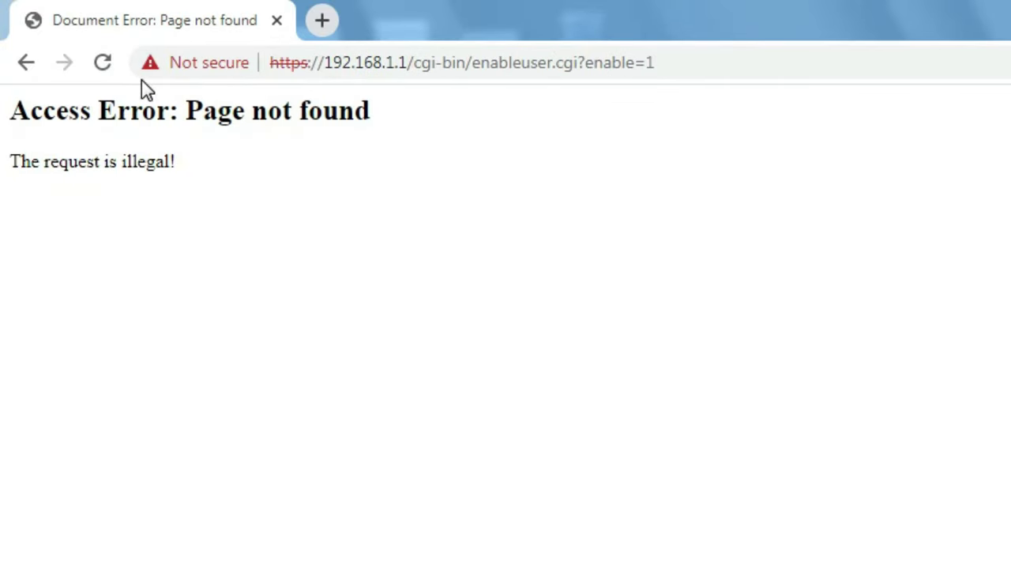
Leave the enableuser access error page and return to the 192.168.1.1/login.html welcome page.
click(26, 62)
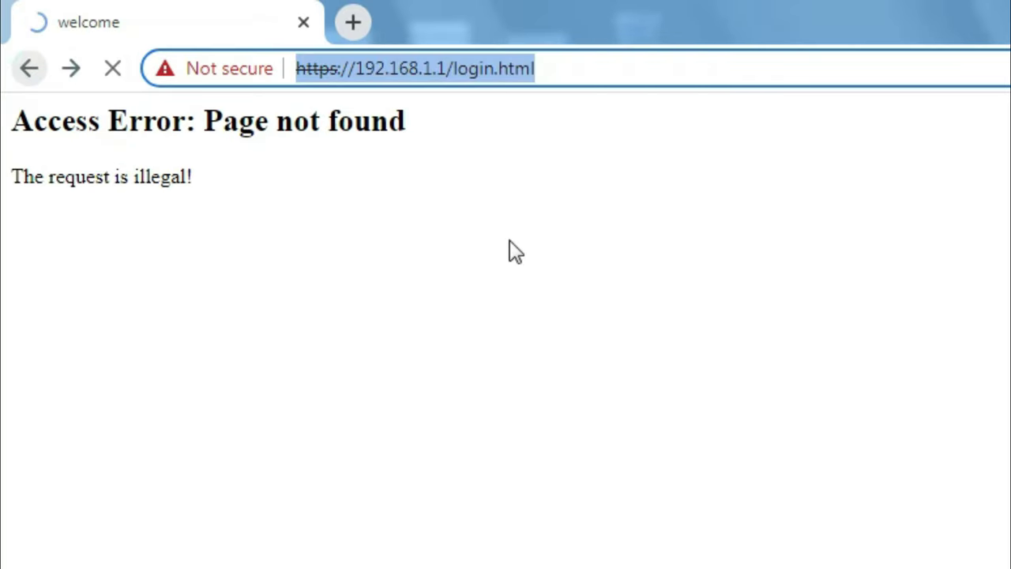
click(600, 60)
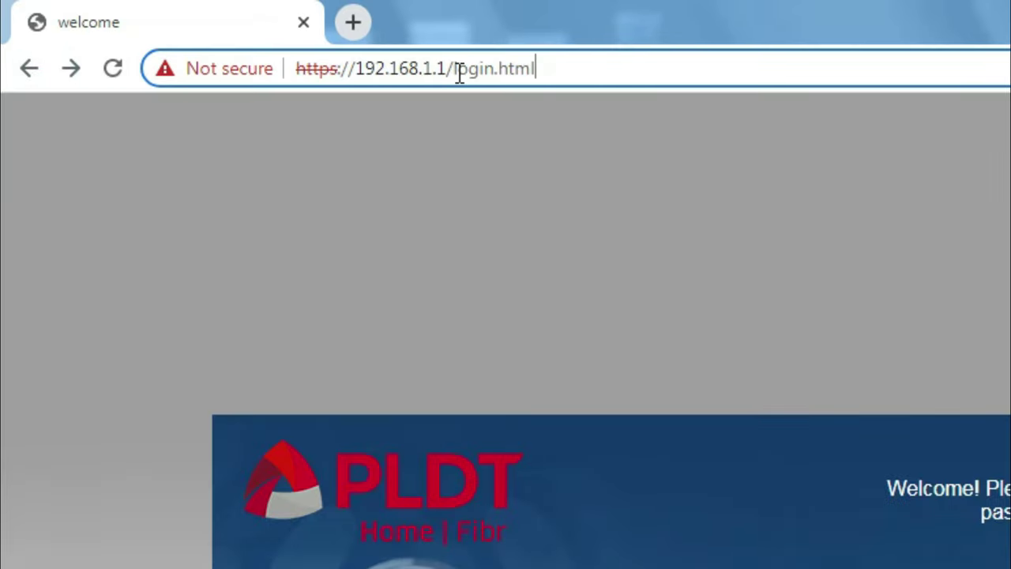
Change the address from login.html to 'fh' to load the 192.168.1.1/fh administrator login form.
drag(453, 71, 564, 73)
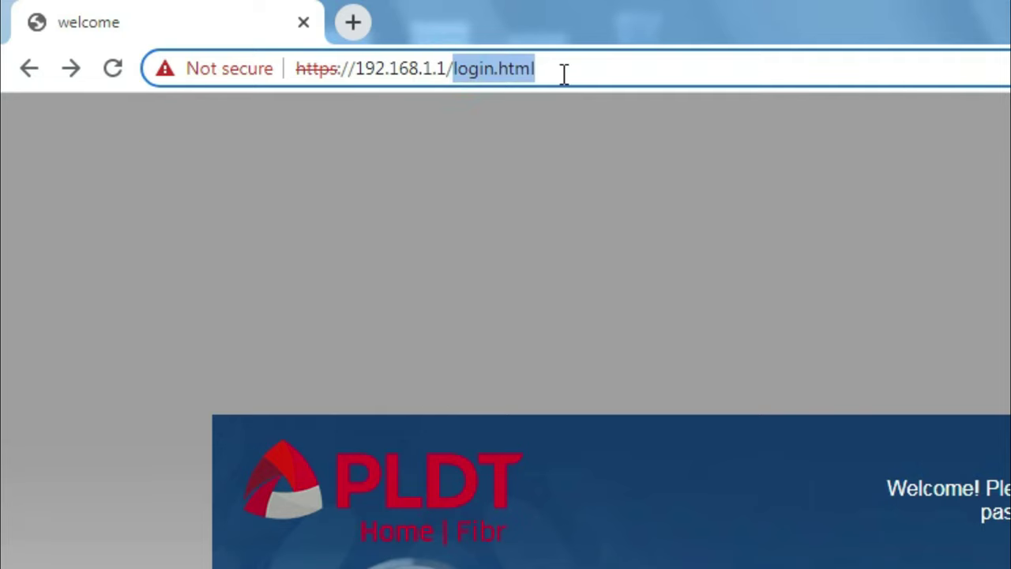
text(fh)
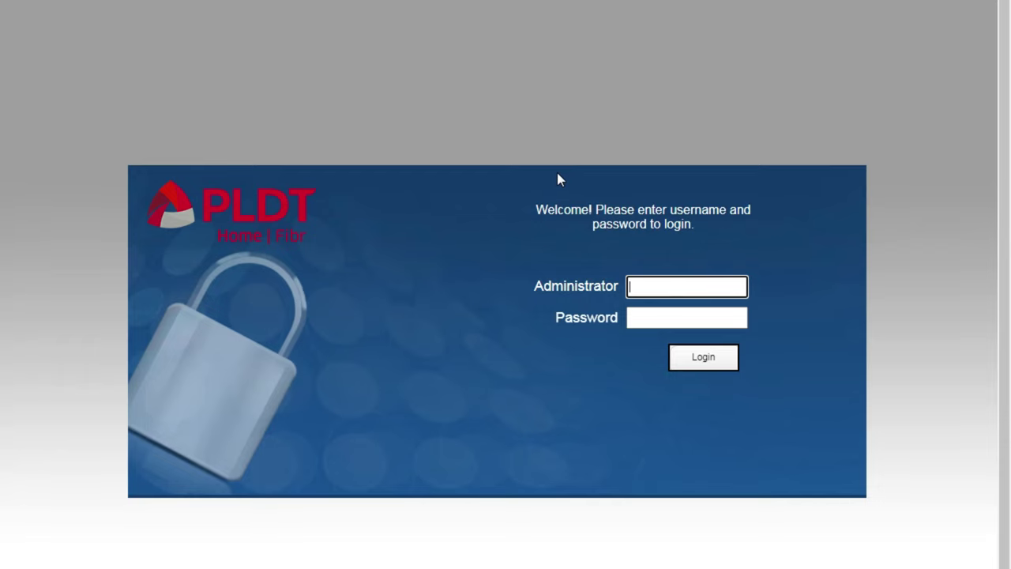
drag(532, 293, 623, 293)
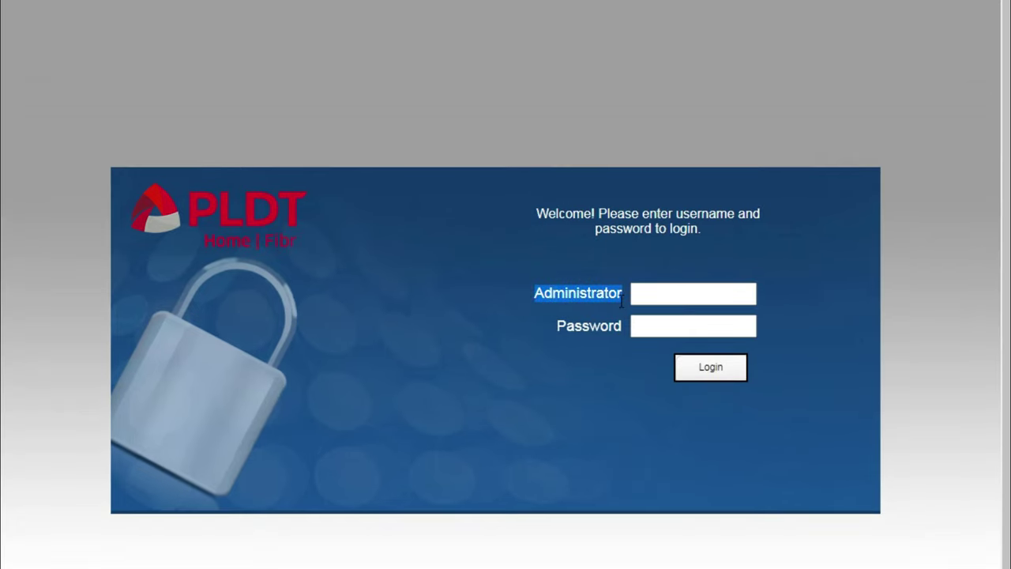
click(572, 298)
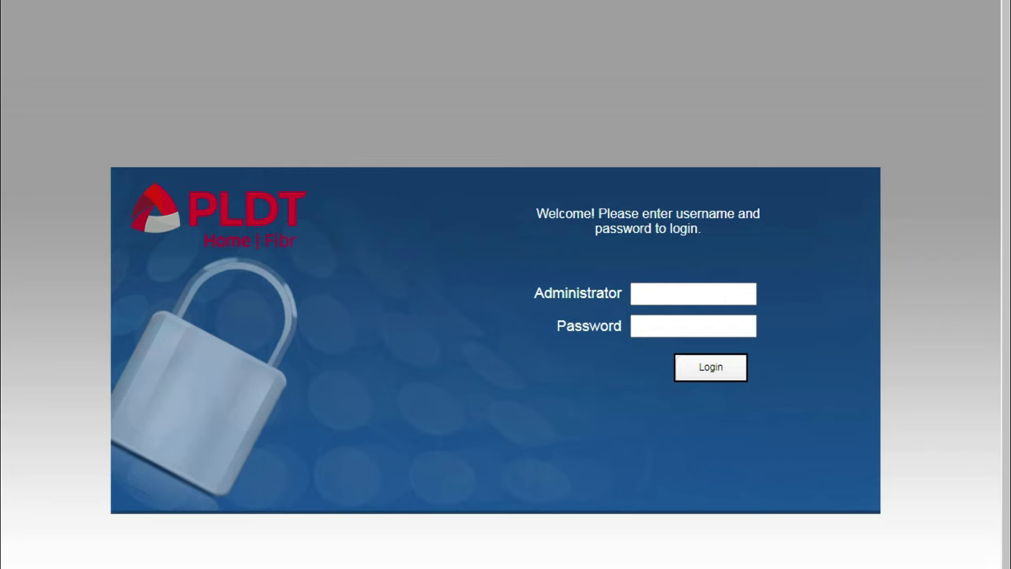
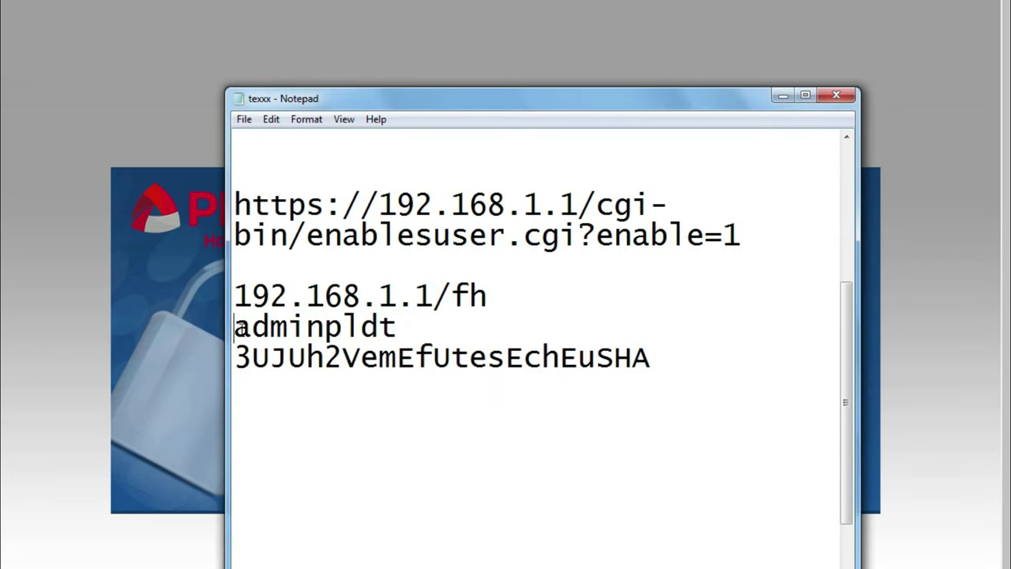
Copy the admin username line from the Notepad notes into the router's Administrator login field.
drag(233, 326, 410, 329)
key(ctrl+c)
click(944, 250)
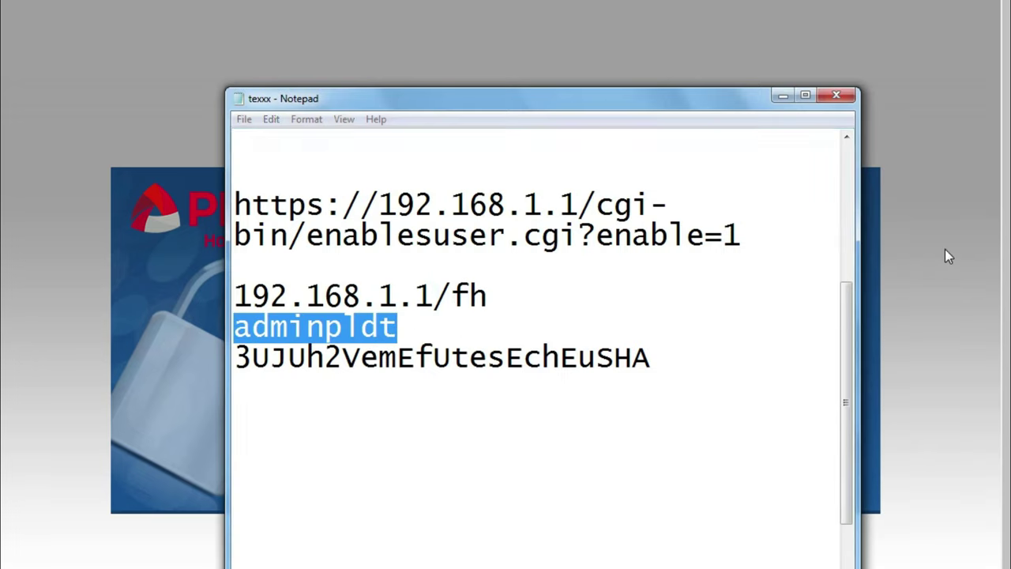
click(711, 295)
key(ctrl+v)
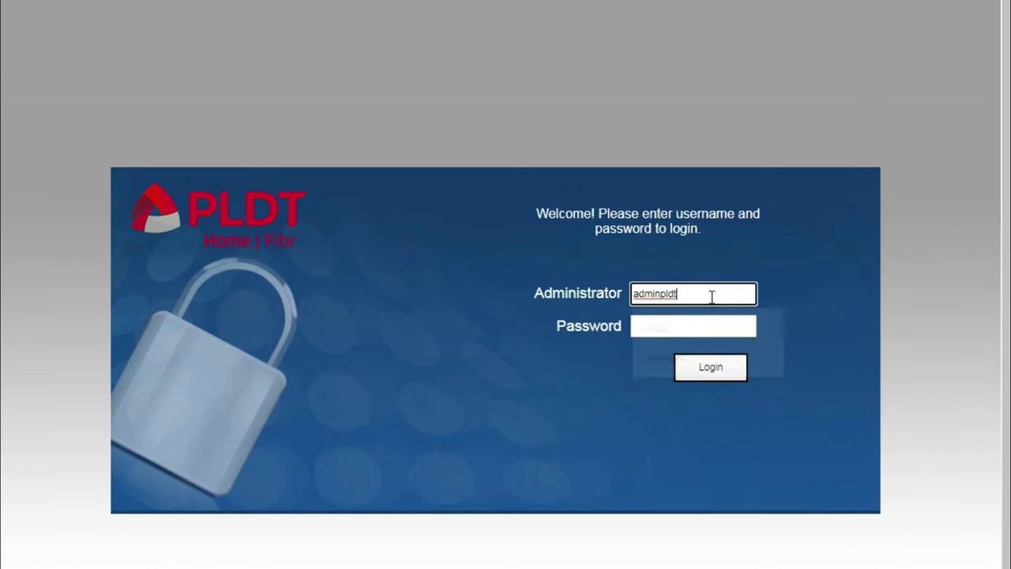
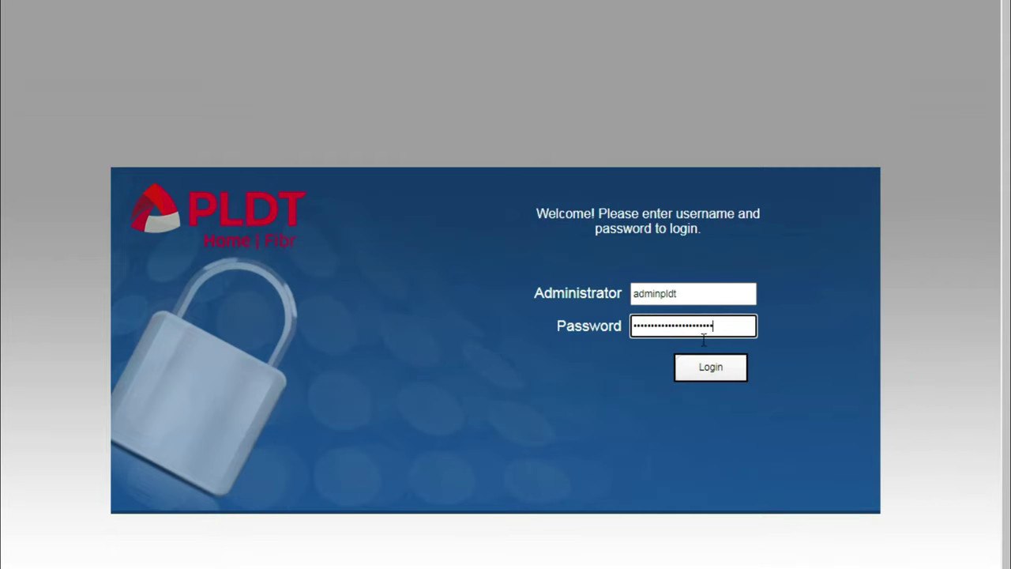
Log in to the router admin account with the administrator credentials.
click(714, 369)
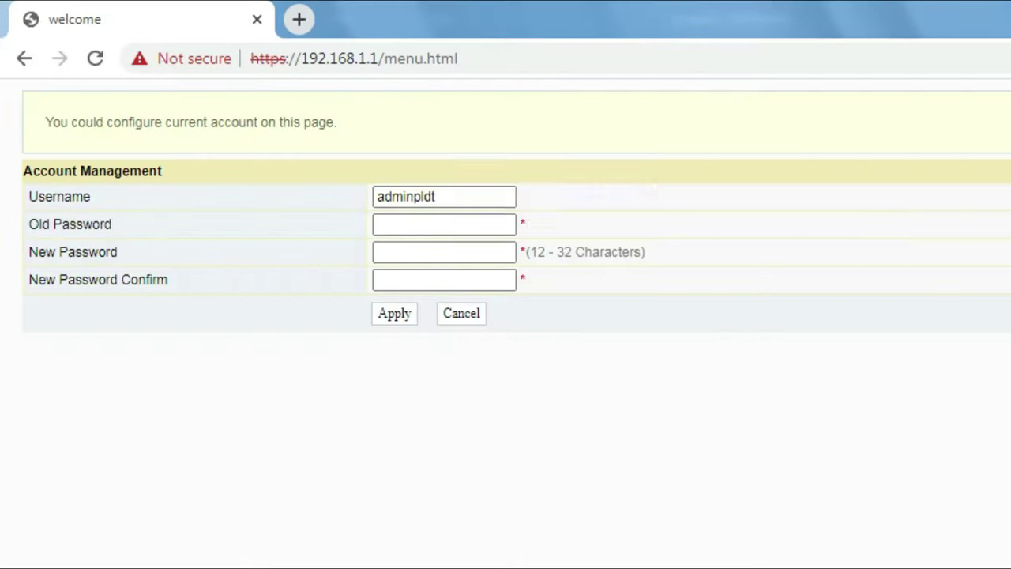
Dismiss the alert, enter the old admin password and the new password twice, and submit.
click(900, 188)
click(444, 221)
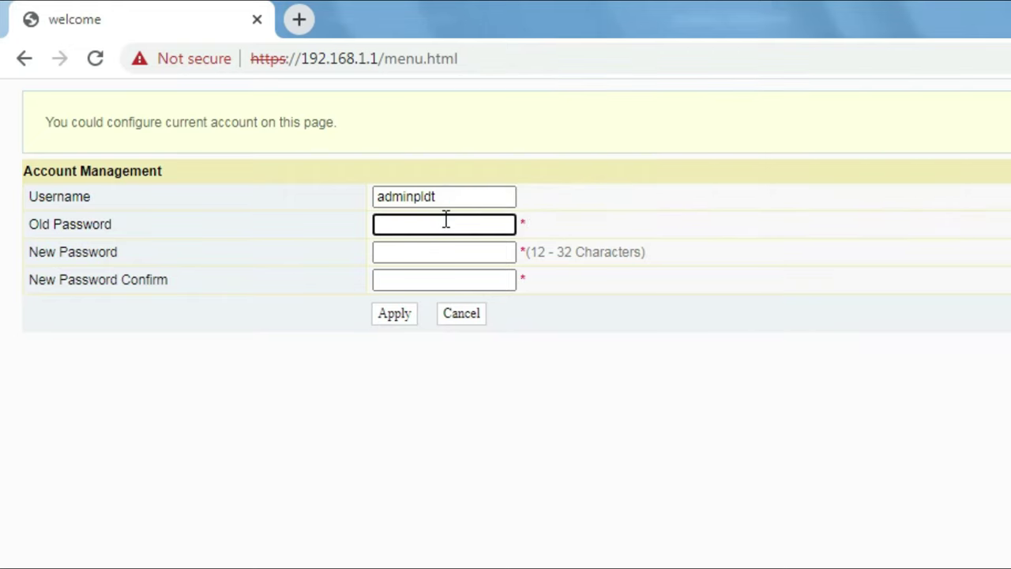
key(ctrl+v)
click(451, 254)
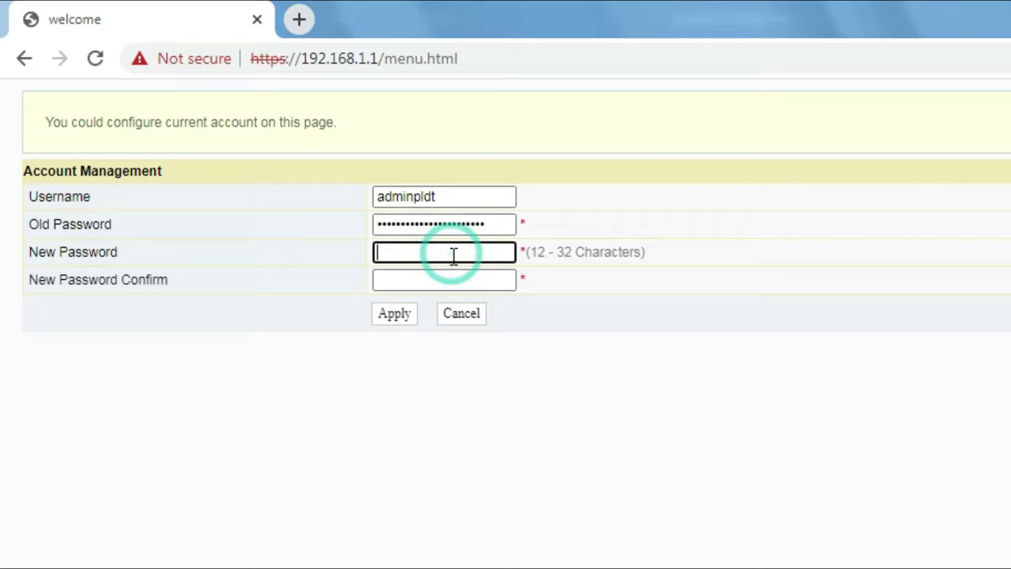
text(a)
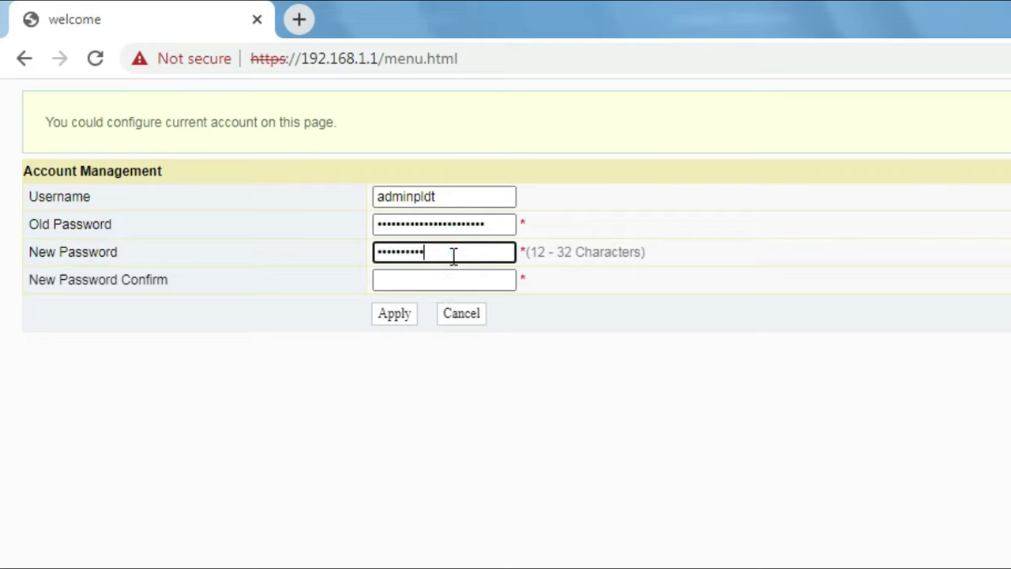
click(495, 281)
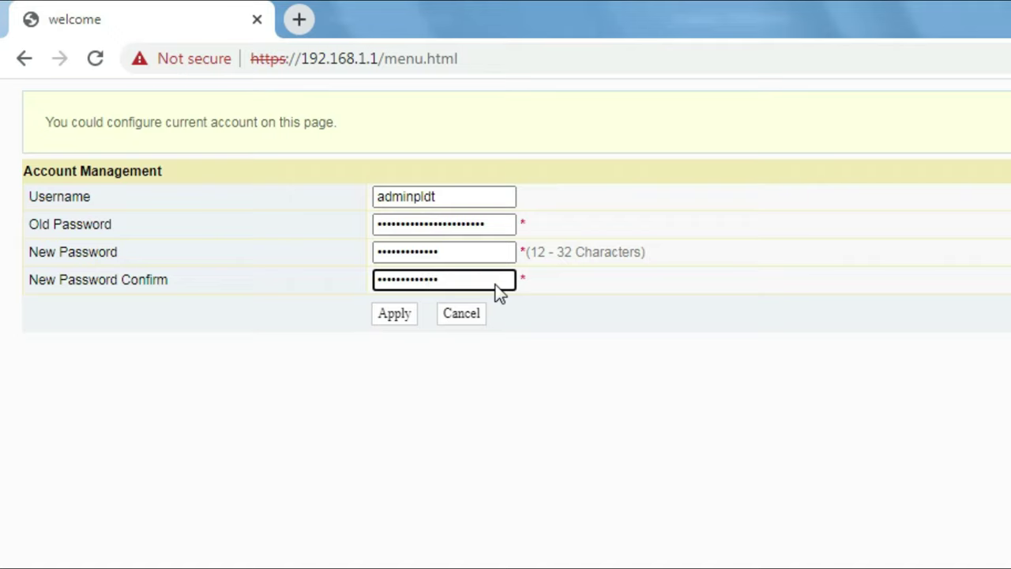
key(Return)
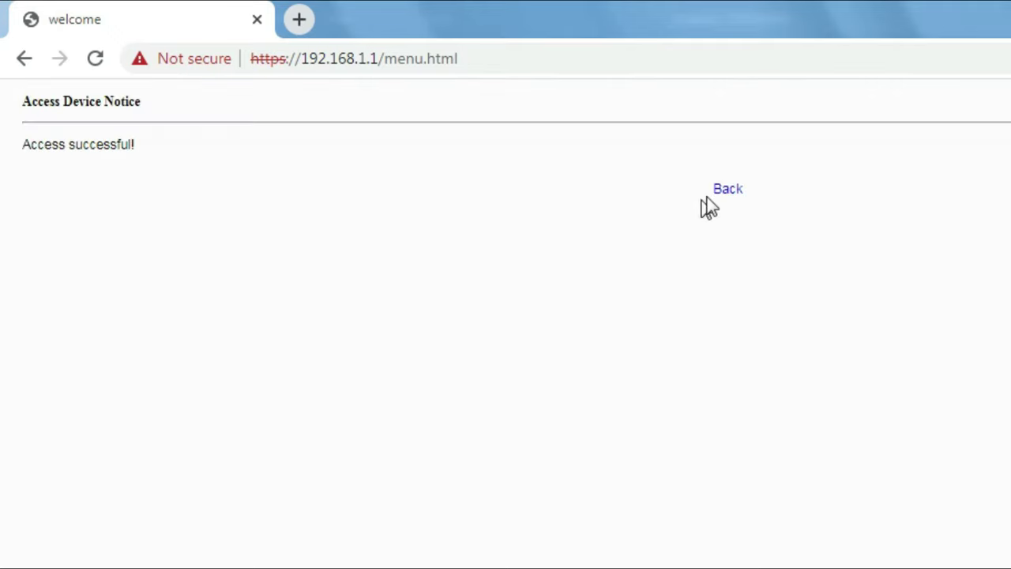
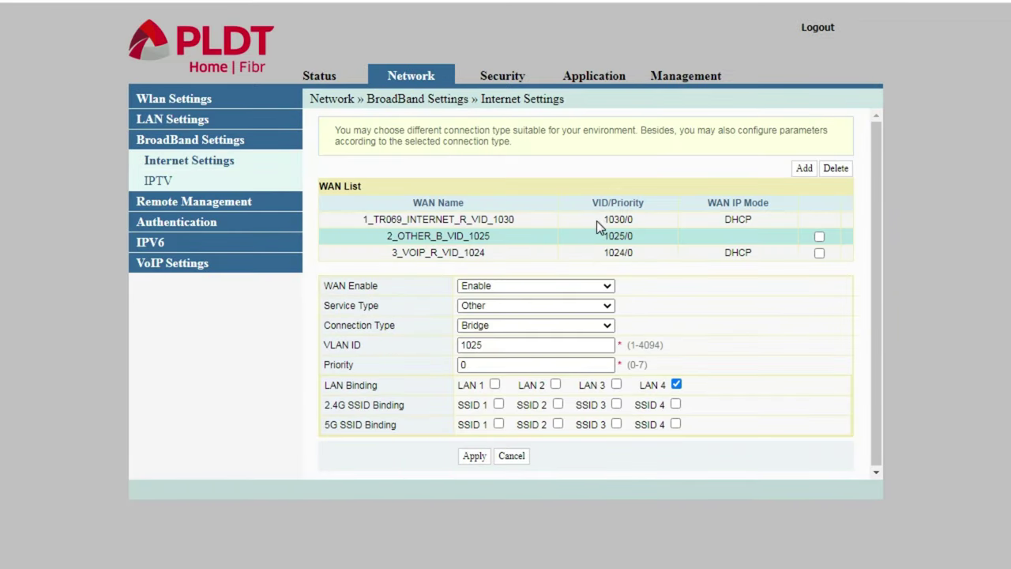
Open the 1025 WAN entry and set Service Type to INTERNET, keeping Connection Type Bridge.
click(598, 219)
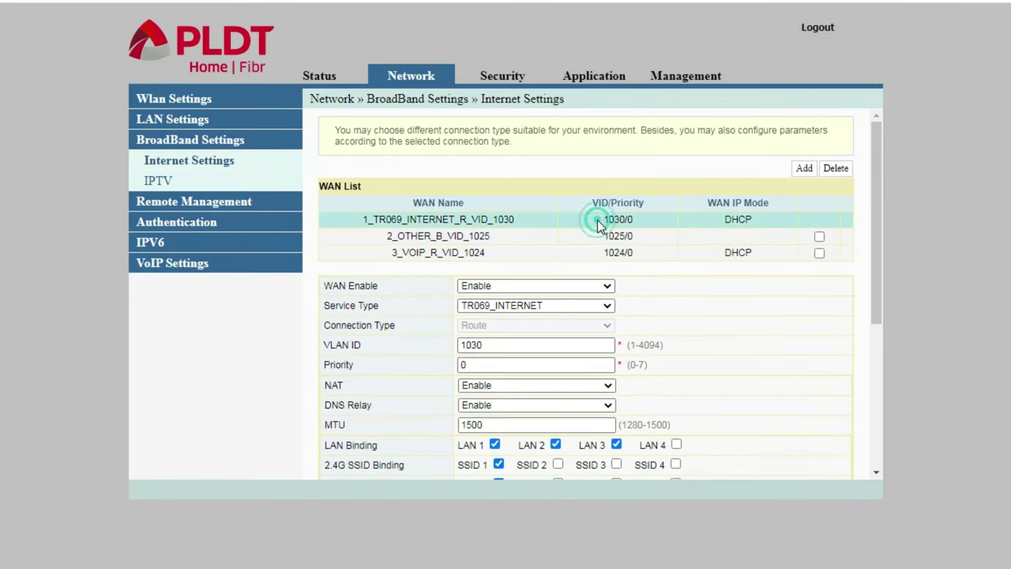
click(546, 241)
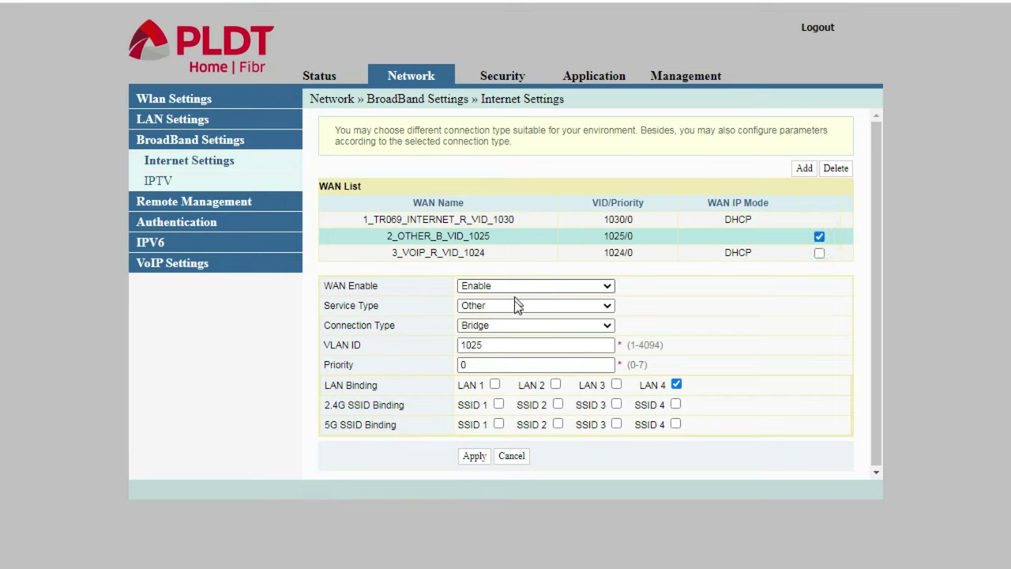
click(498, 305)
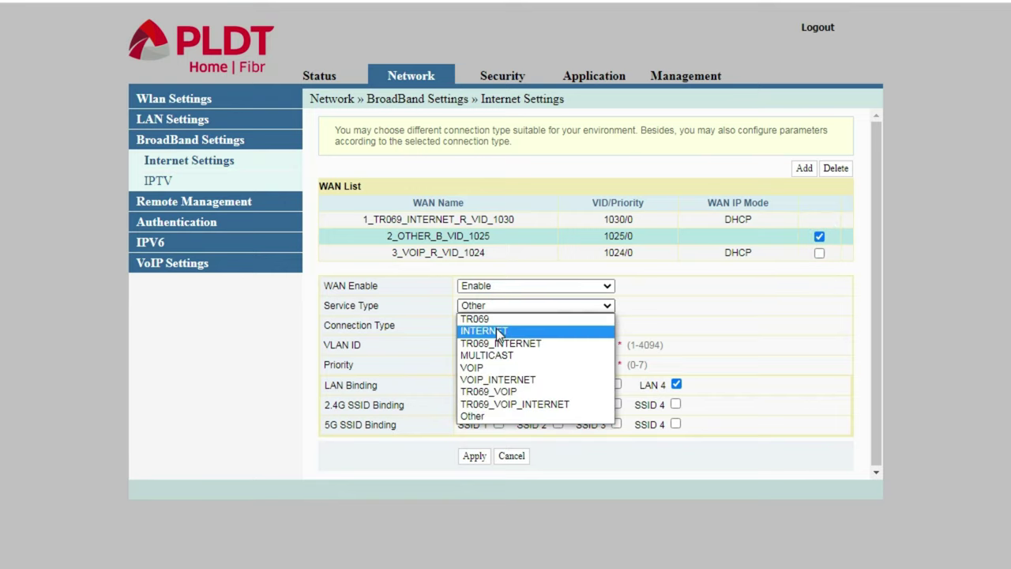
click(497, 330)
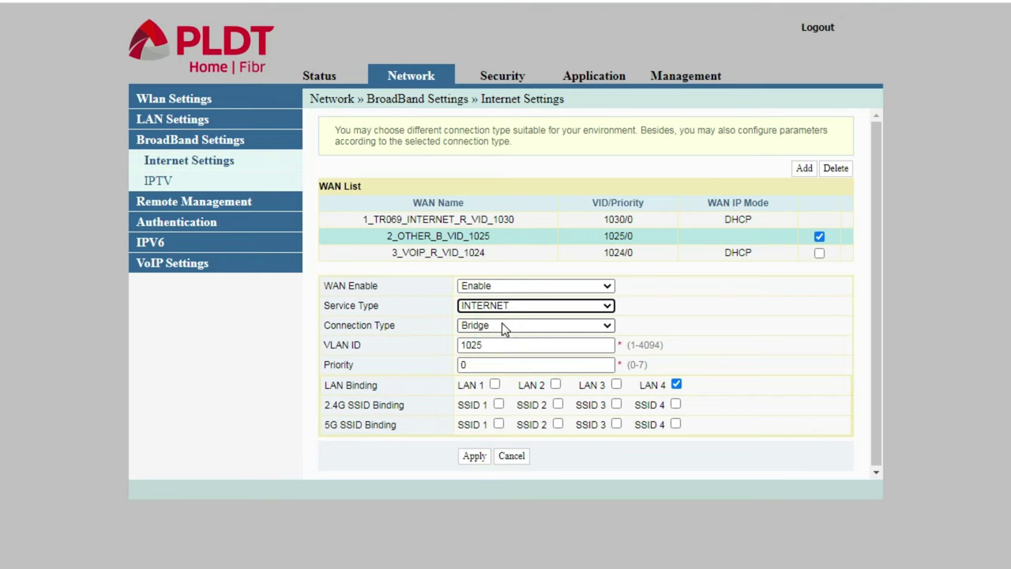
click(504, 329)
click(499, 338)
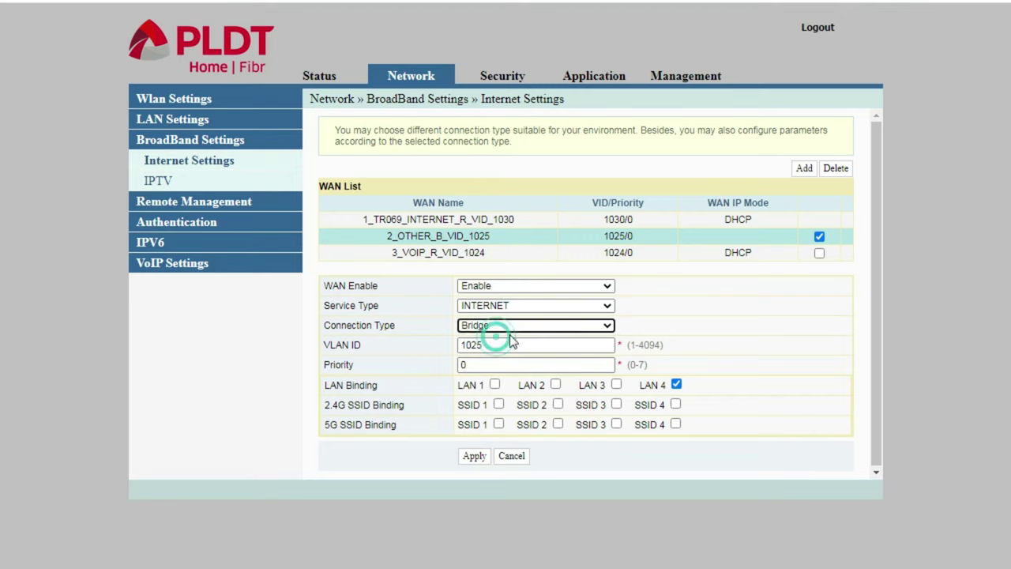
Try binding LAN 1, 2 and 3 and applying, which triggers a port-already-bound warning.
click(495, 386)
click(555, 384)
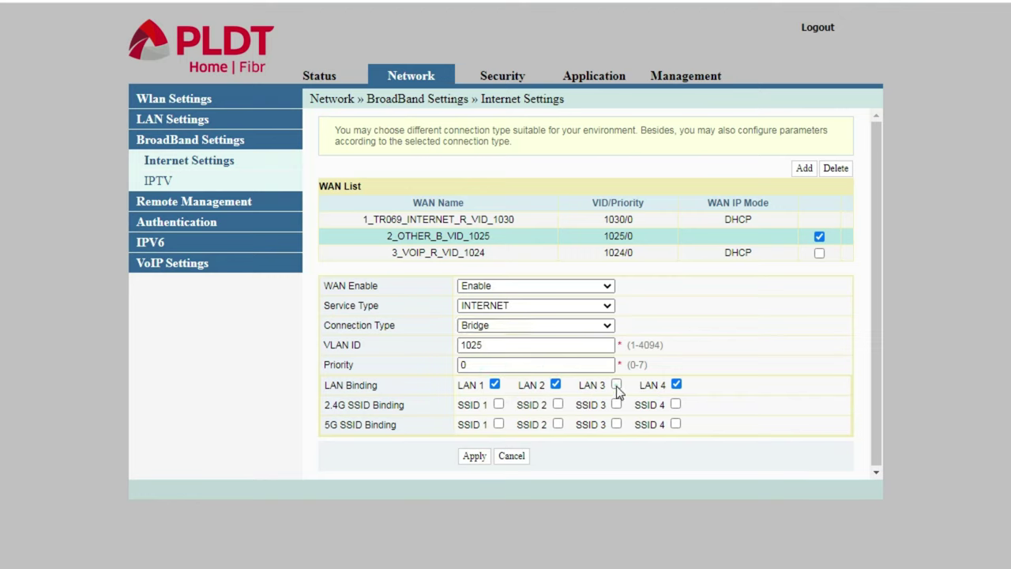
click(616, 384)
click(474, 456)
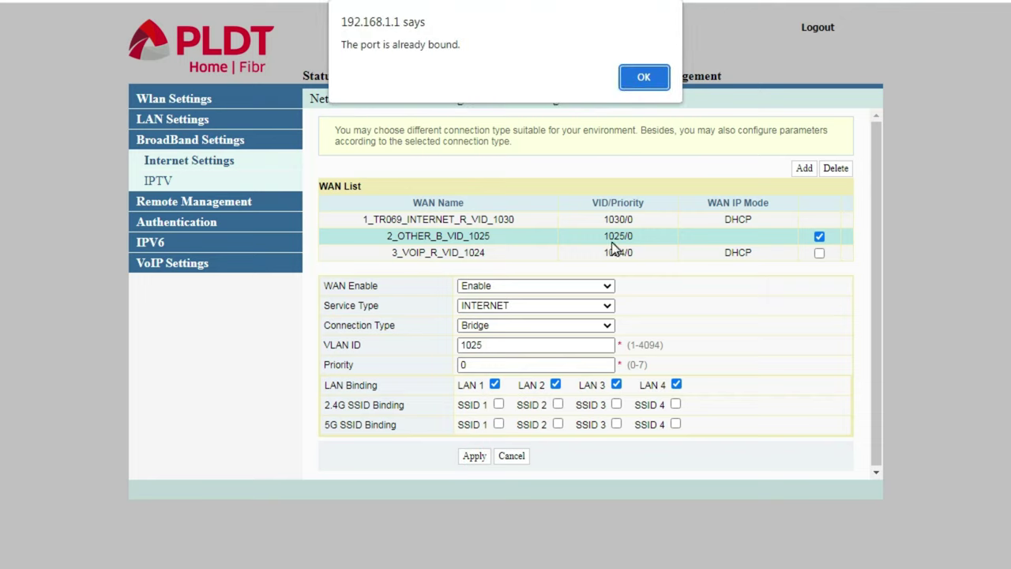
click(642, 77)
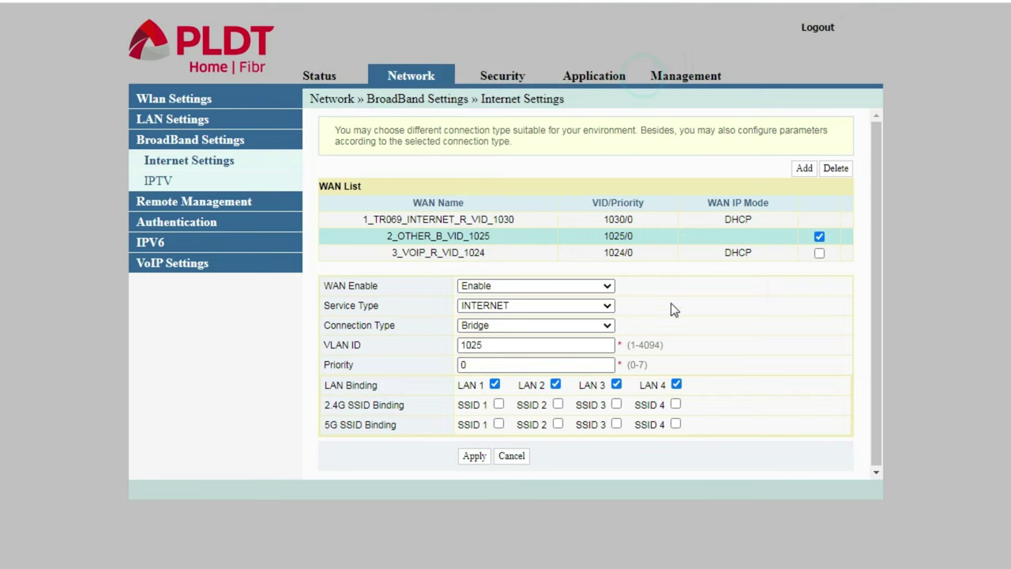
Rework the LAN binding so only LAN 4 is bound, and save the bridge.
click(676, 384)
click(616, 384)
click(556, 384)
click(475, 457)
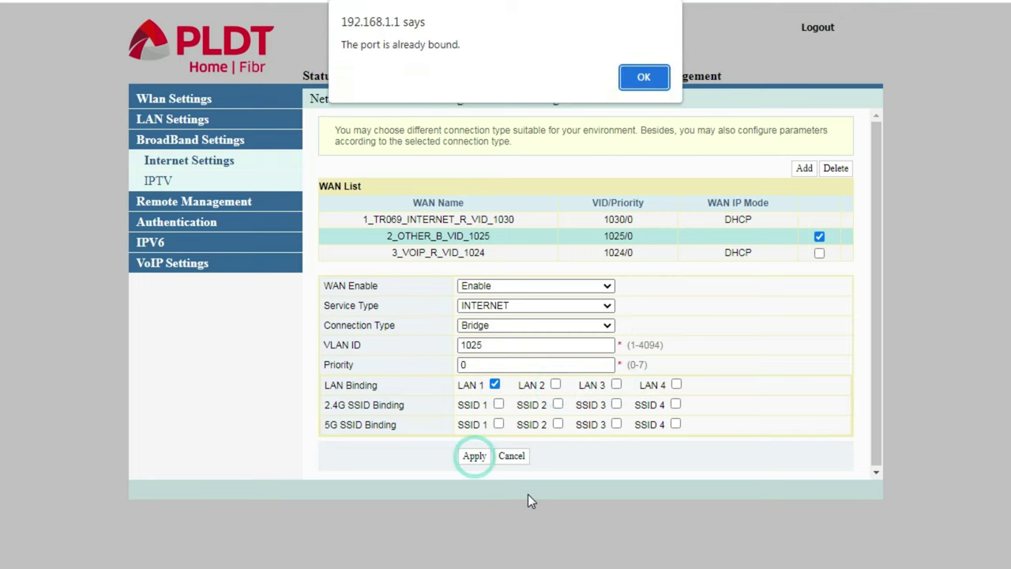
click(644, 76)
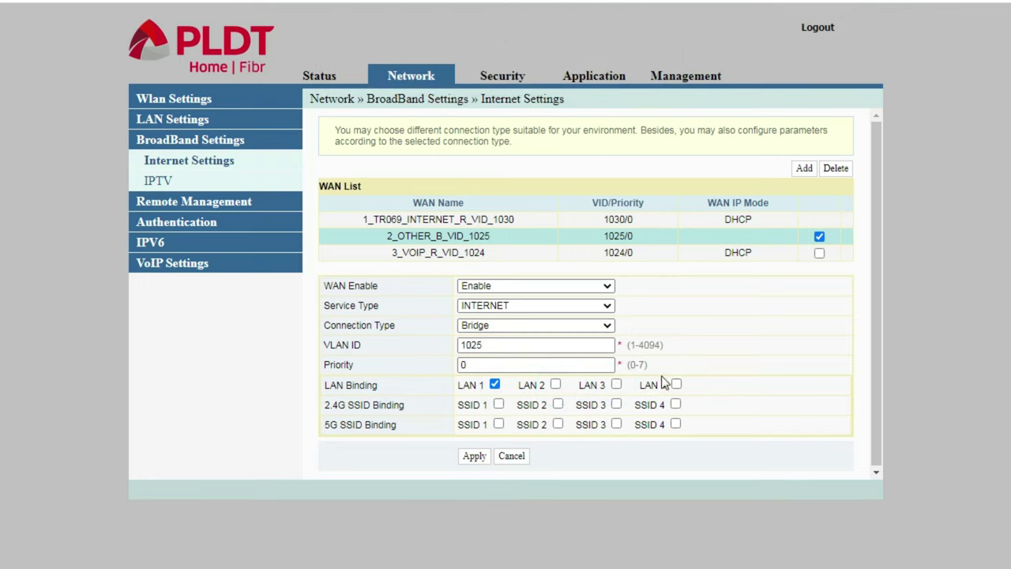
click(494, 384)
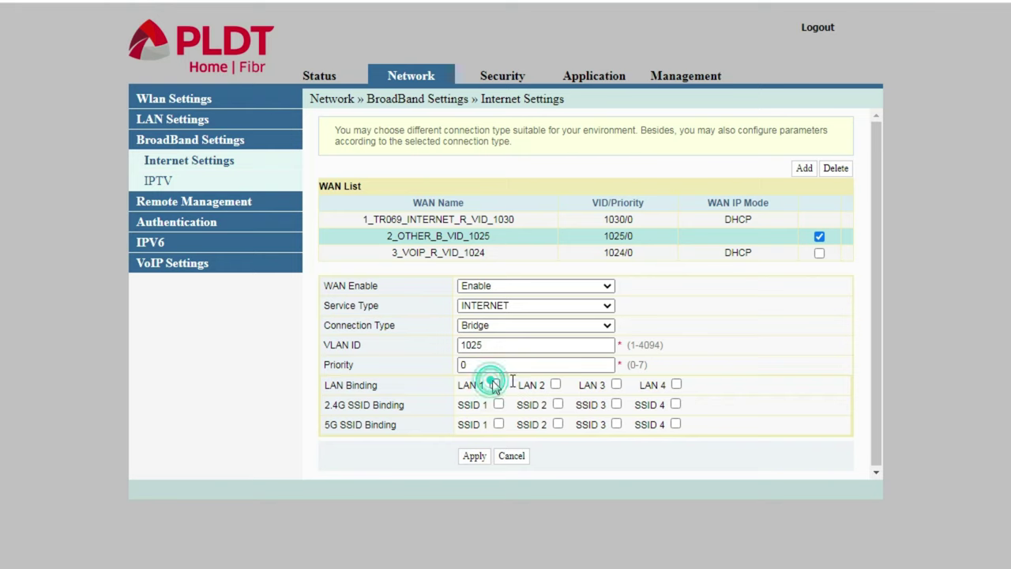
click(676, 384)
click(474, 456)
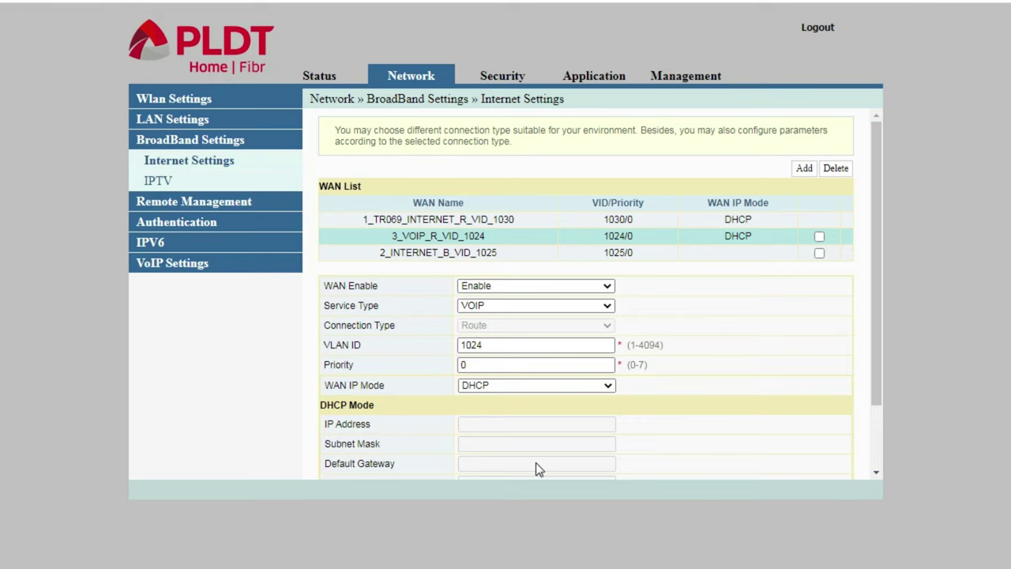
Check Wan Status showing the 1025 INTERNET bridge as Down, then open a new browser tab.
click(319, 76)
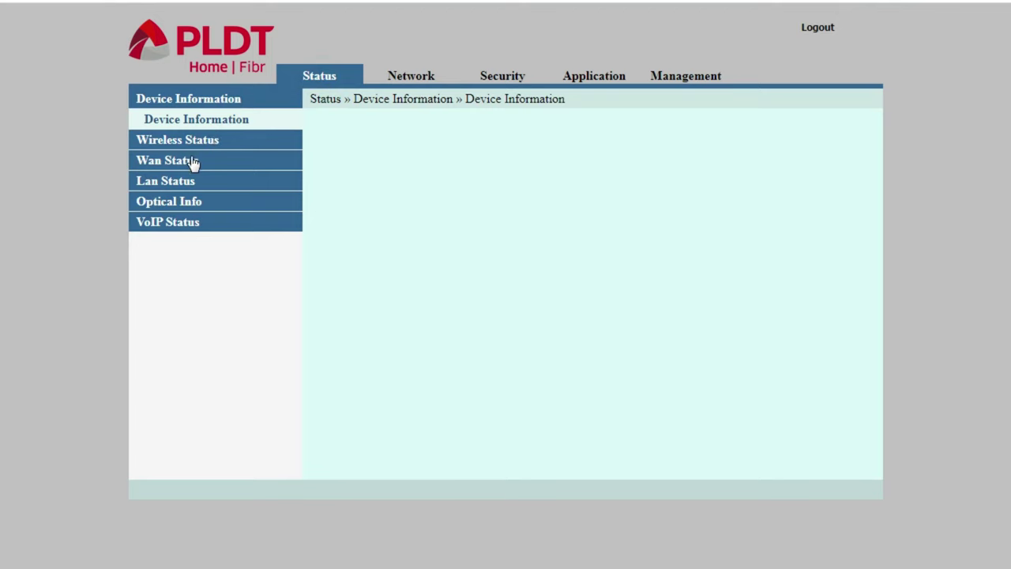
click(193, 161)
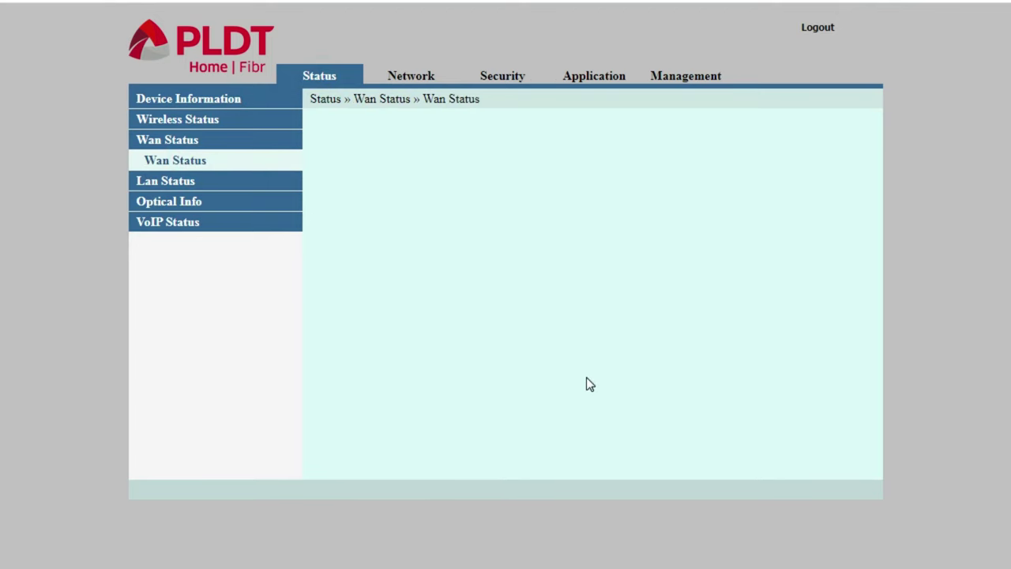
click(385, 222)
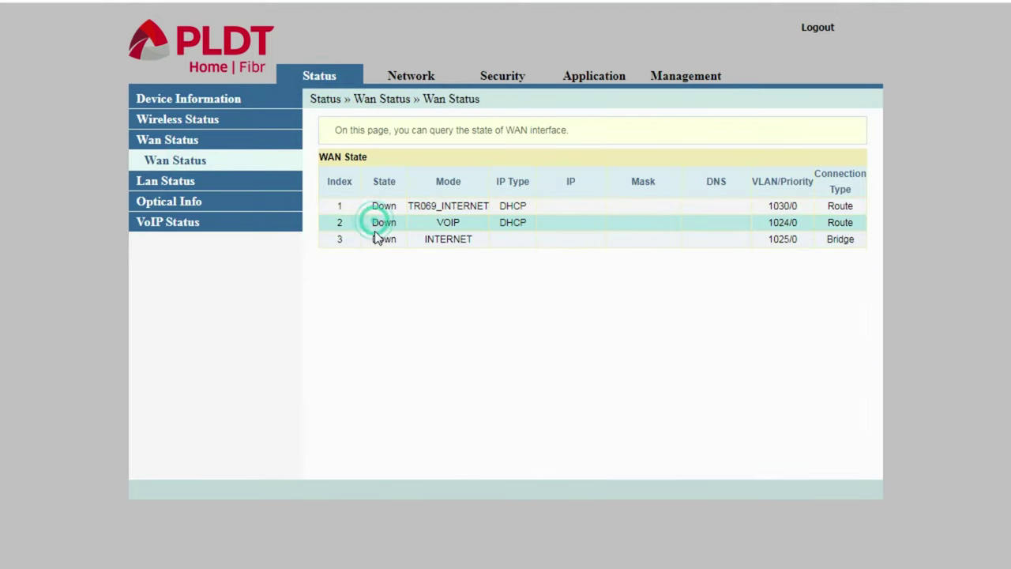
click(379, 238)
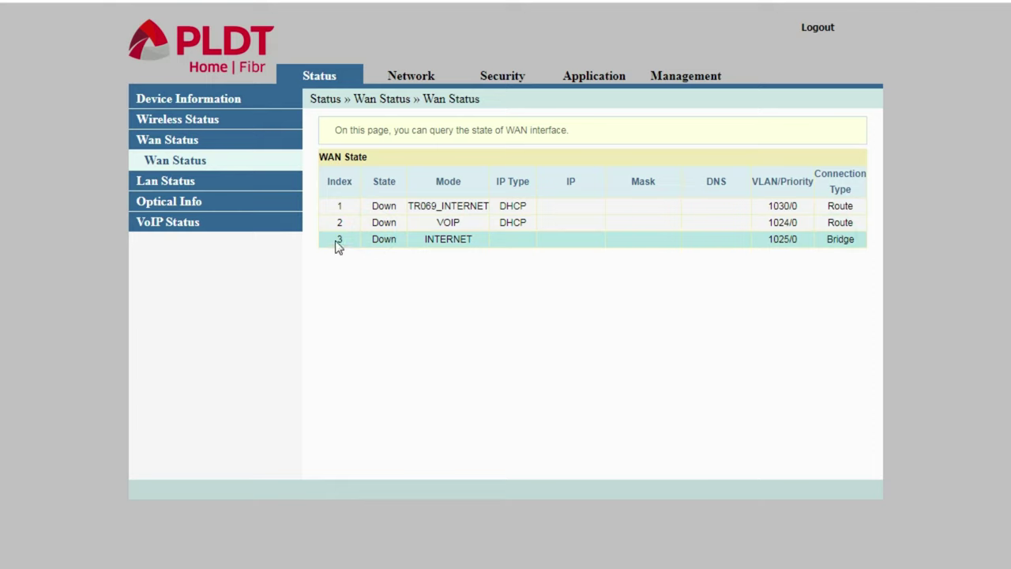
double_click(384, 239)
click(383, 240)
click(847, 238)
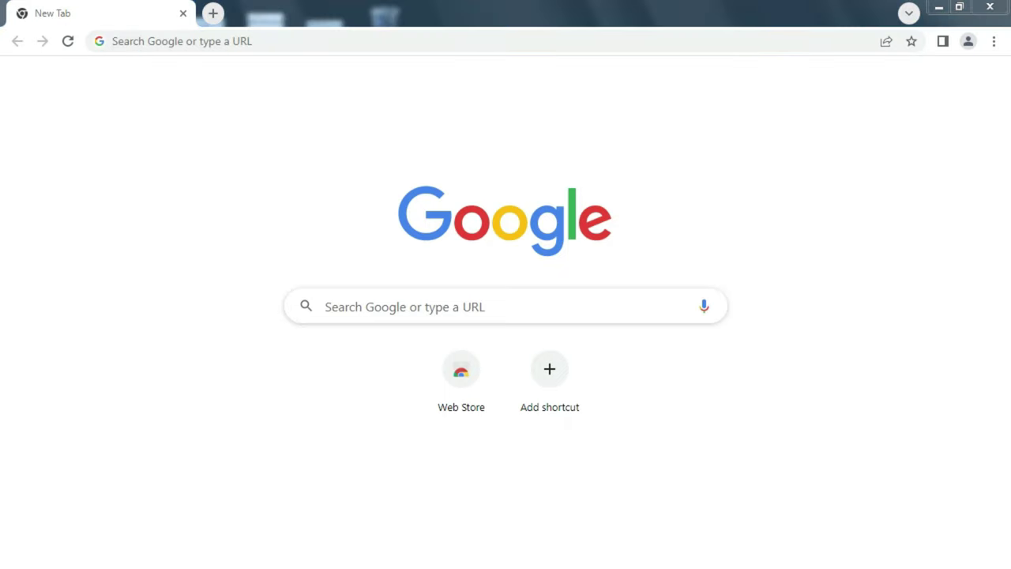
Load 192.168.1.1 in Chrome and bypass the certificate warning through Advanced.
click(684, 522)
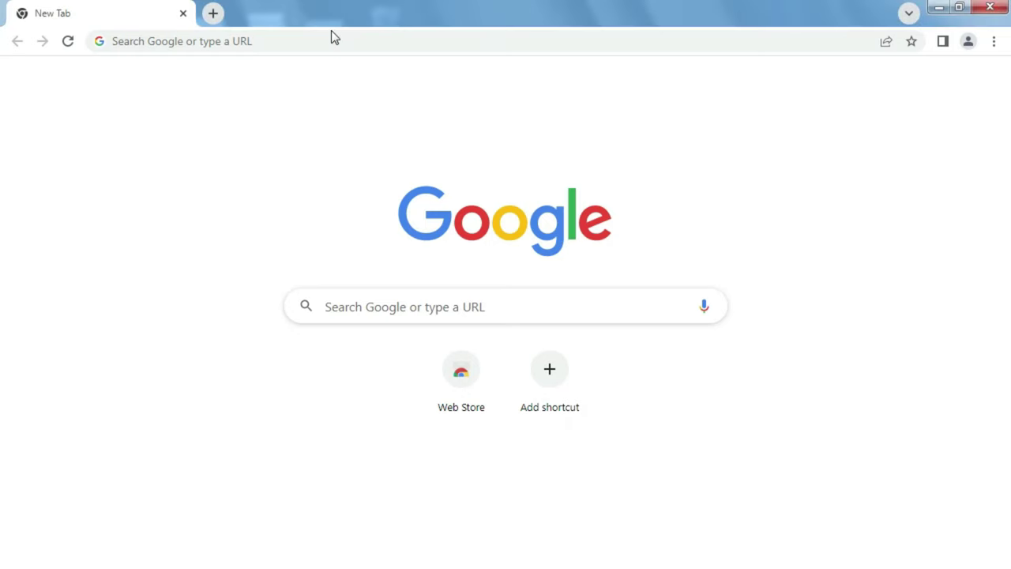
click(332, 37)
text(19)
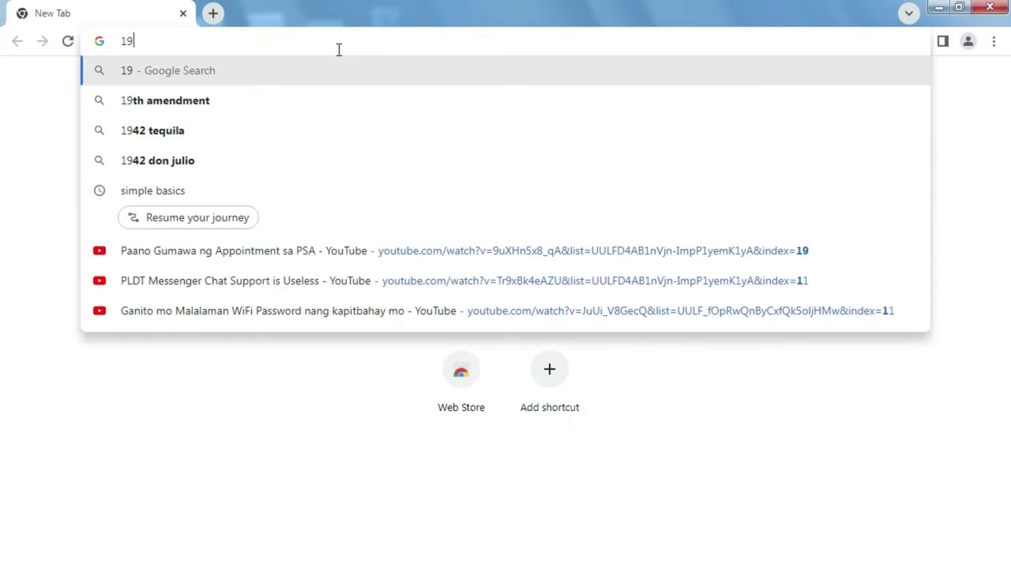
text(2.168.1.1)
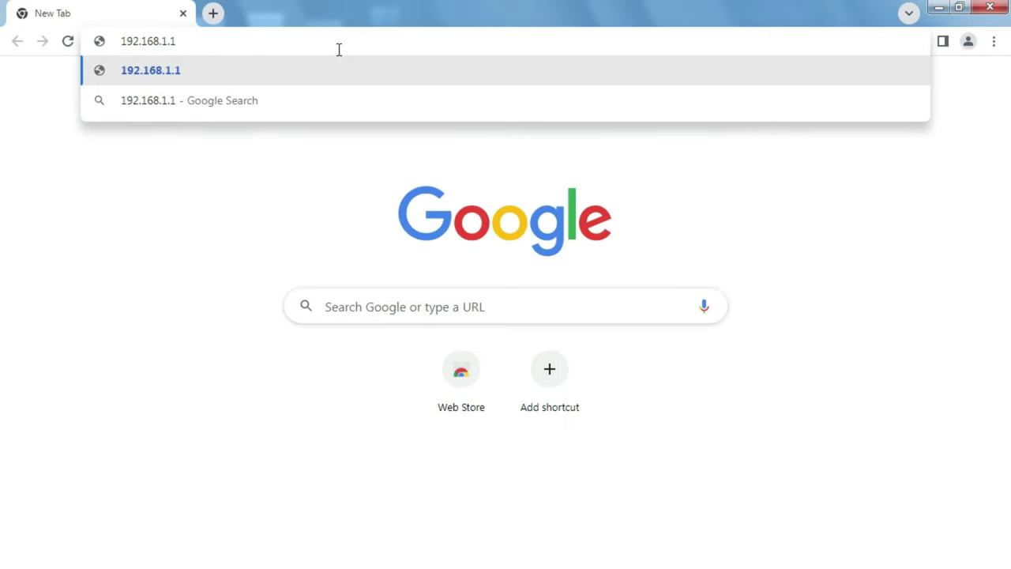
key(Return)
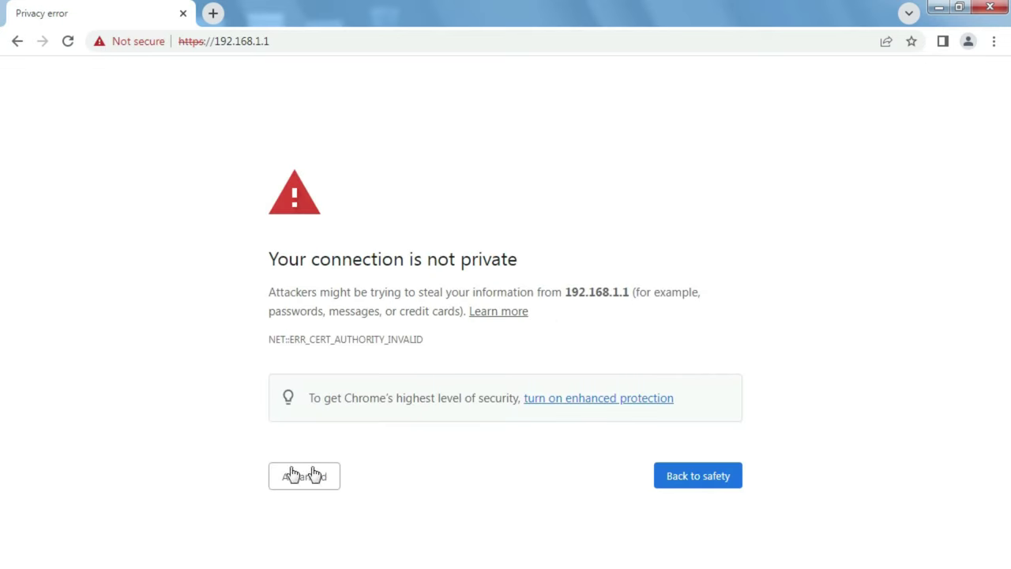
click(298, 476)
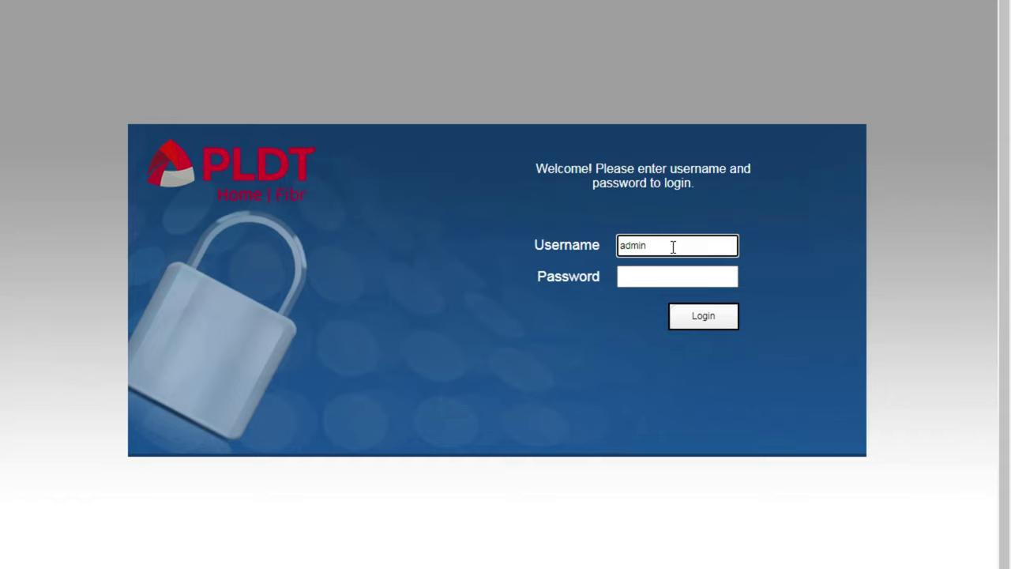
Log in with the current admin password and dismiss the password-change notice.
key(Tab)
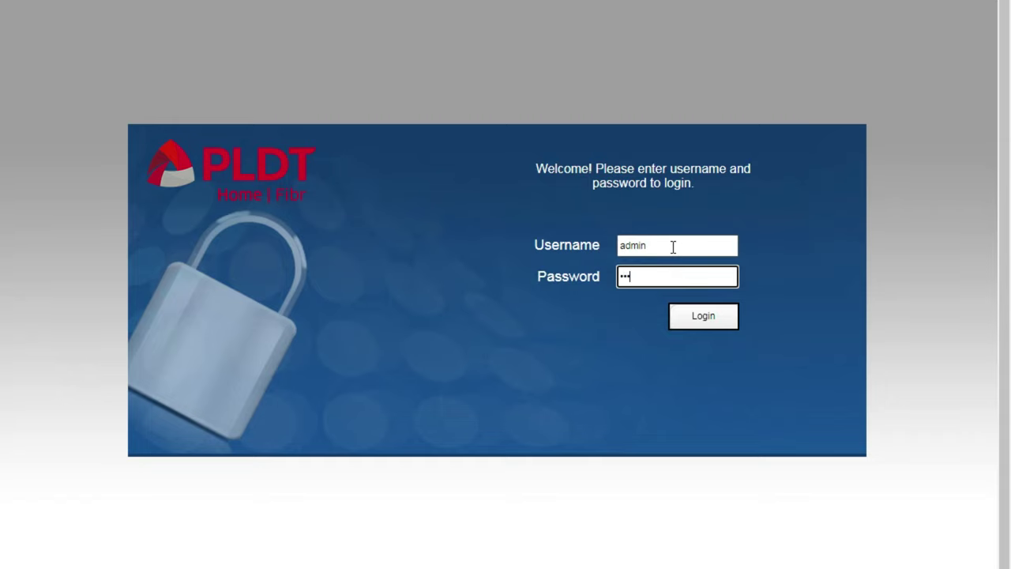
text(1234)
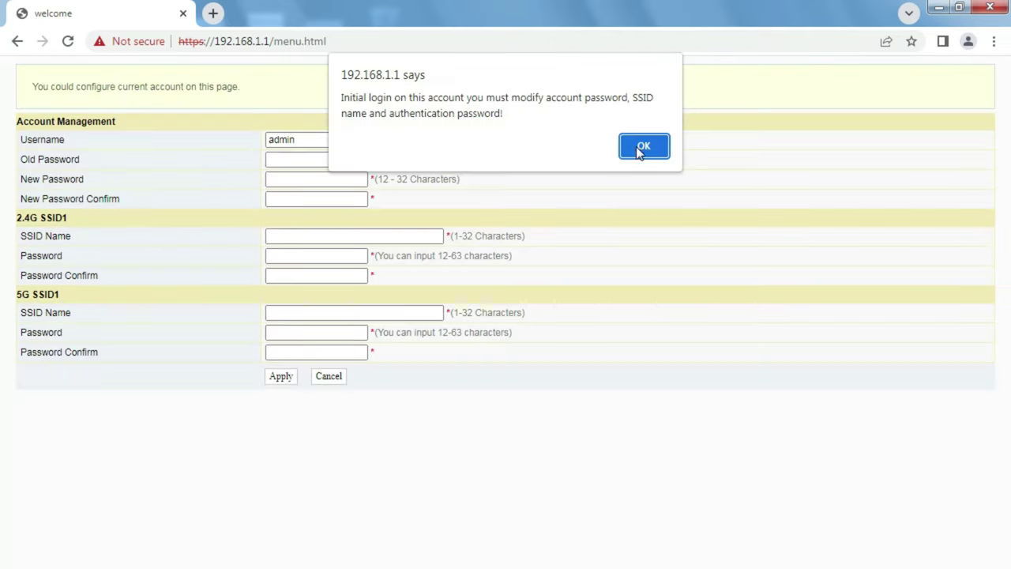
click(642, 147)
Fill in the old password, a new admin password and its confirmation.
click(285, 164)
text(a)
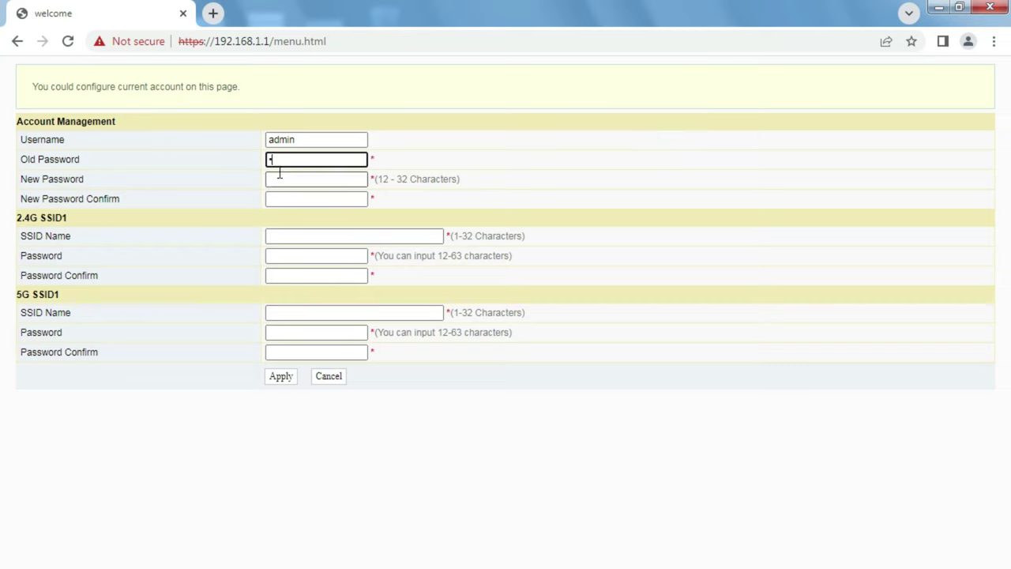
text(d)
click(284, 180)
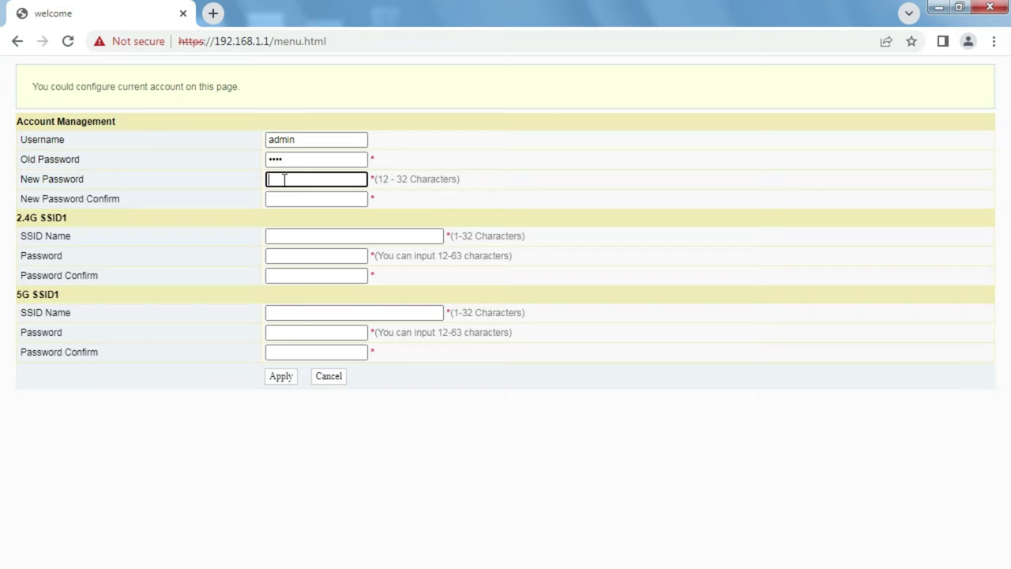
text(12)
text(34567890123)
click(352, 199)
text(12345678901)
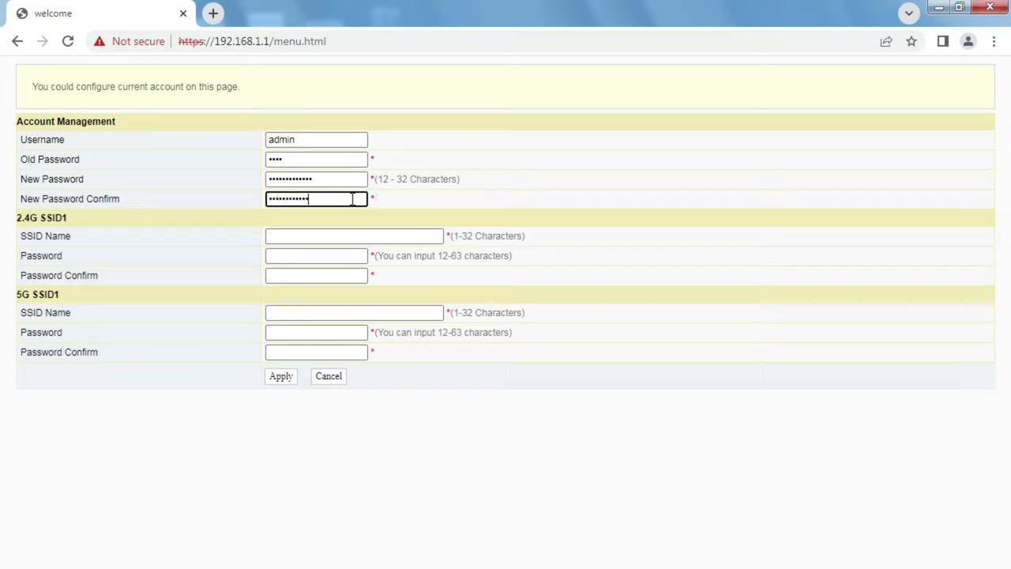
click(366, 236)
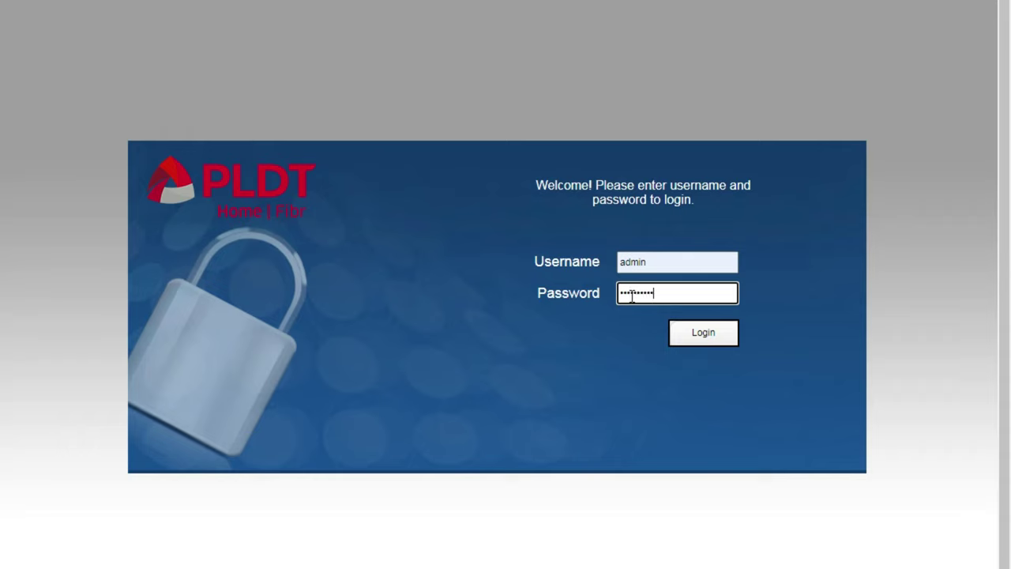
Sign in to the router admin using the new password.
click(707, 332)
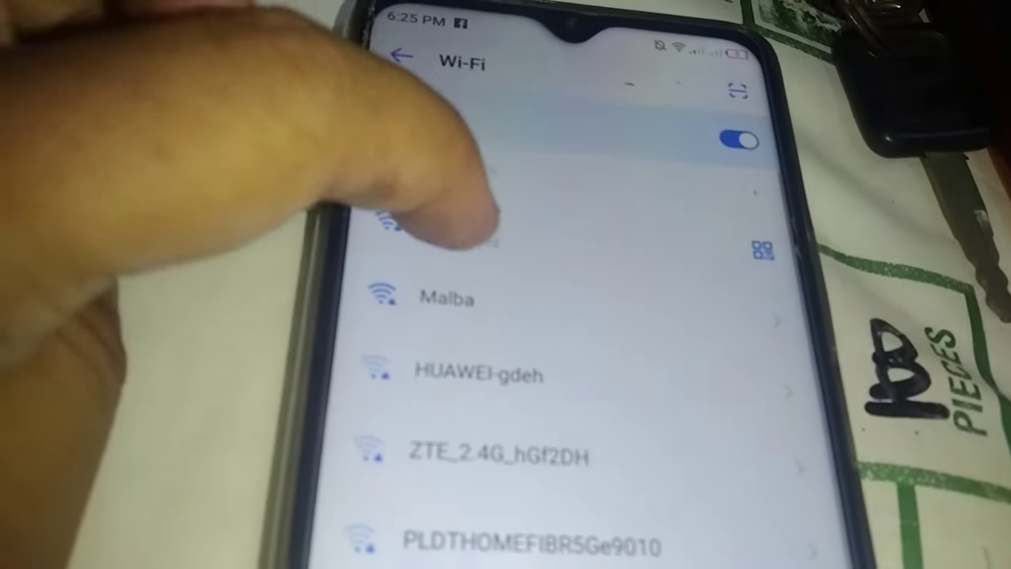
View the phone's connected Malpan network details, then return to the home screen.
click(465, 229)
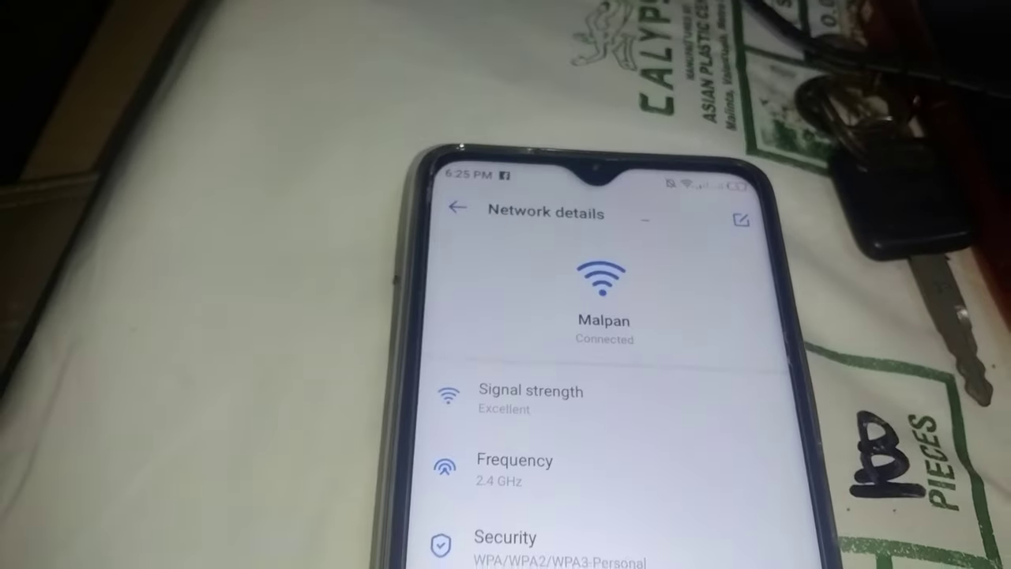
key(super)
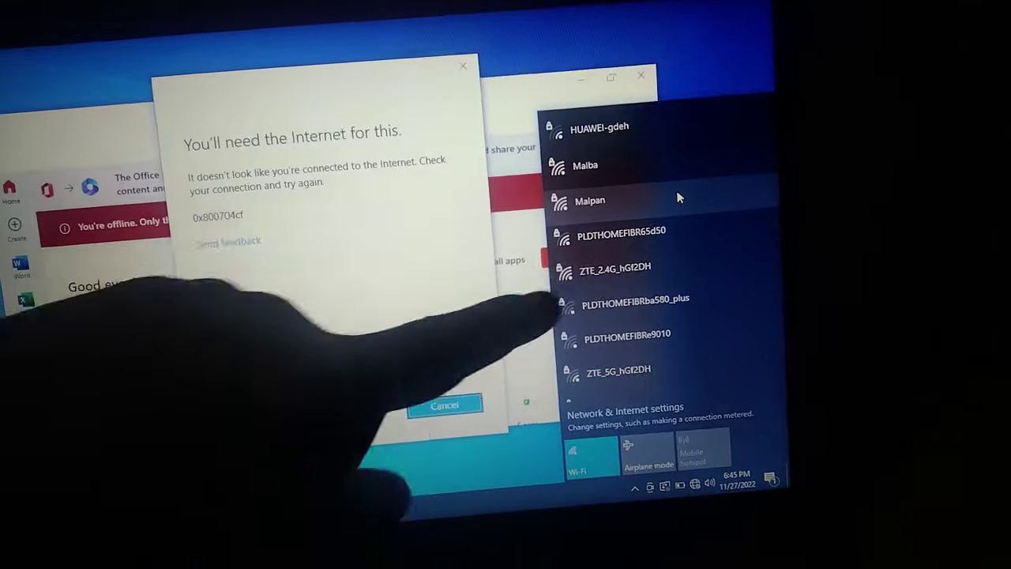
Connect the laptop to the Malpan Wi-Fi network using its security key.
click(677, 197)
click(698, 255)
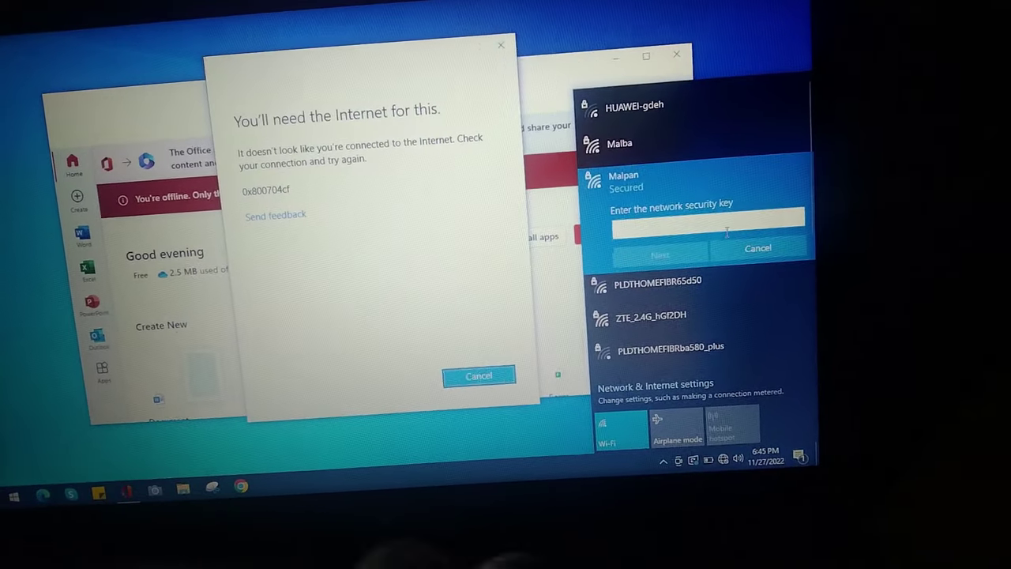
text(•••••)
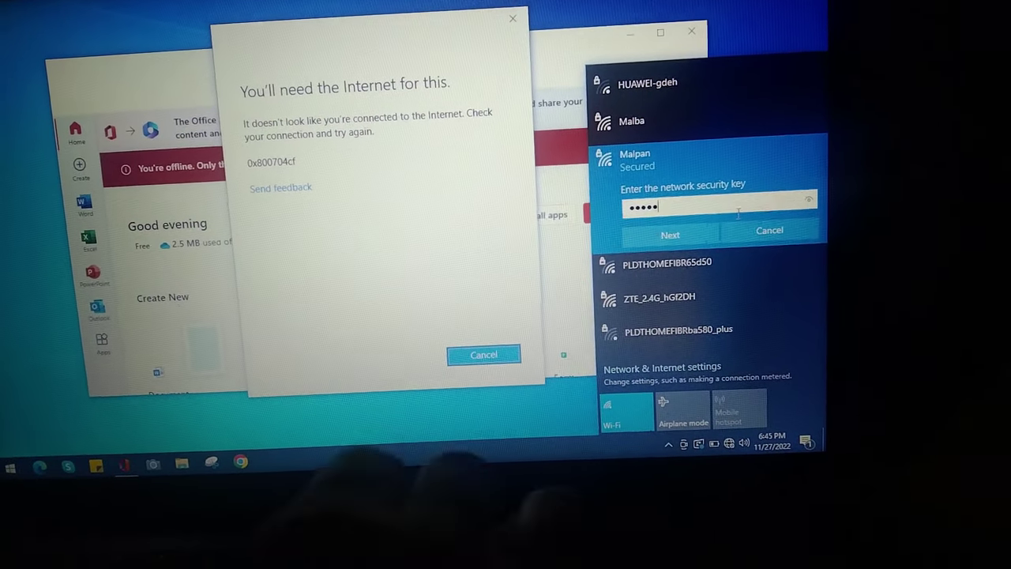
text(••••••••)
key(Return)
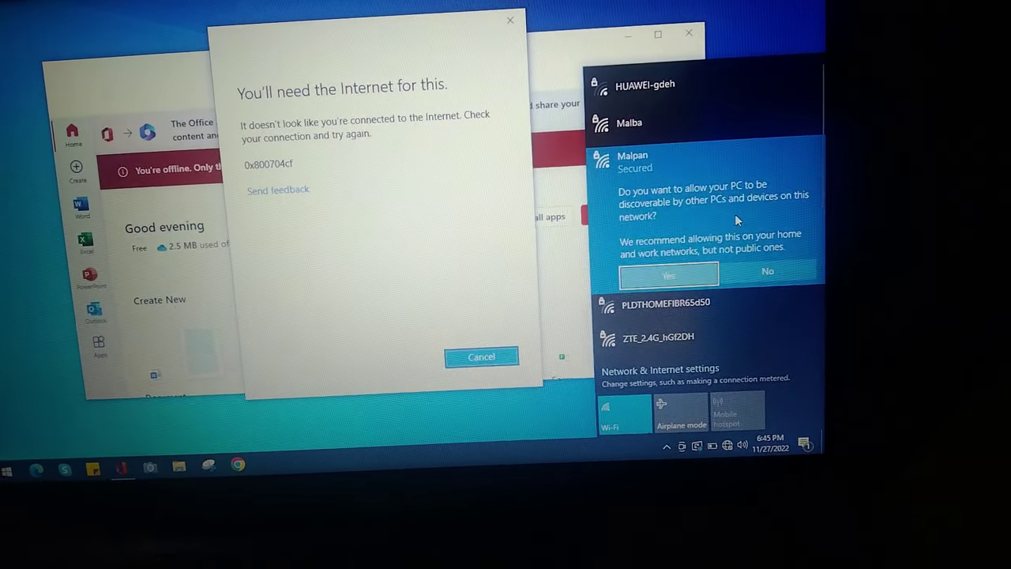
key(Return)
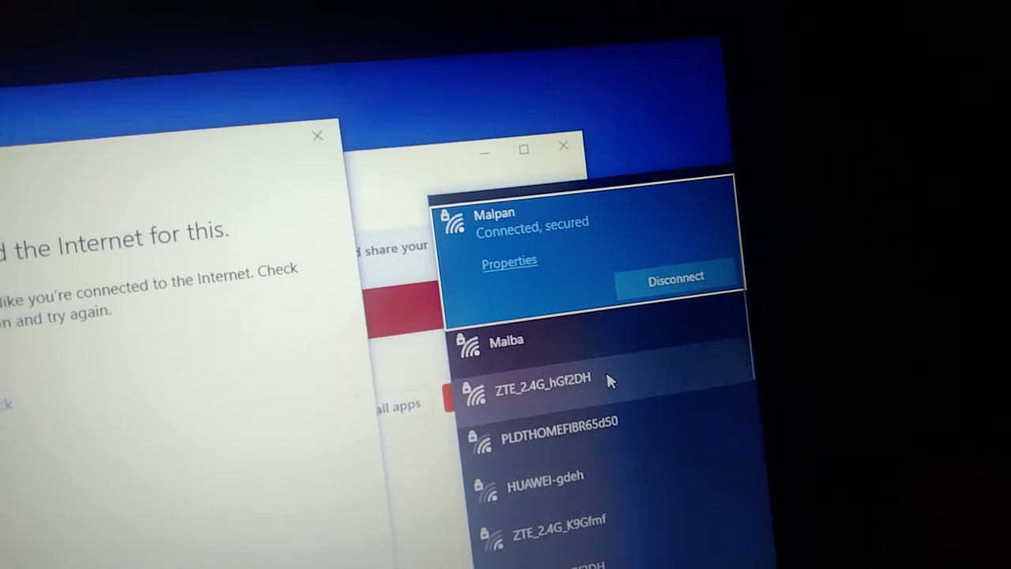
key(Escape)
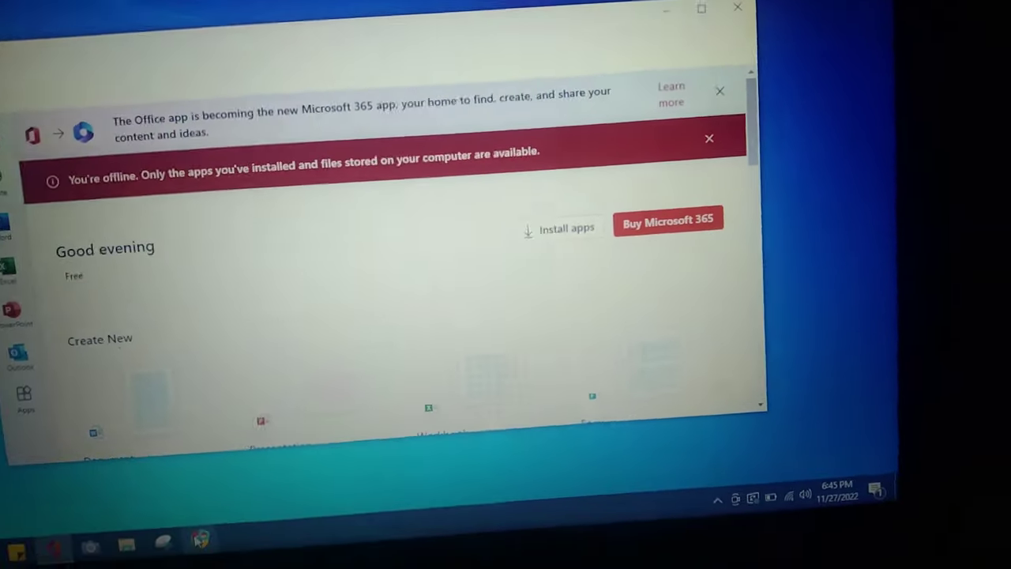
Open YouTube in Chrome and play the Mayonnaise - Jopay (Lyrics) video.
click(199, 538)
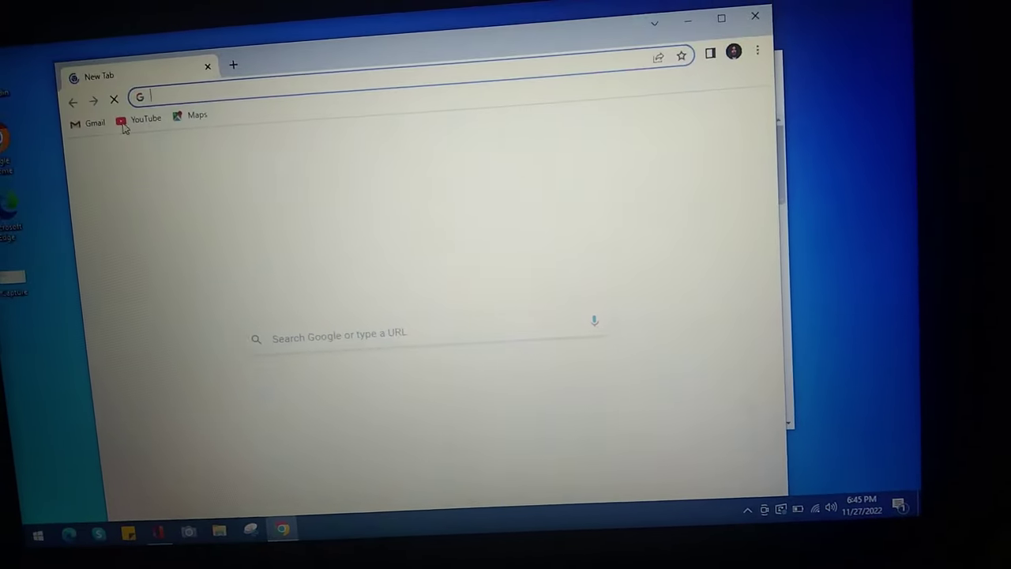
click(142, 120)
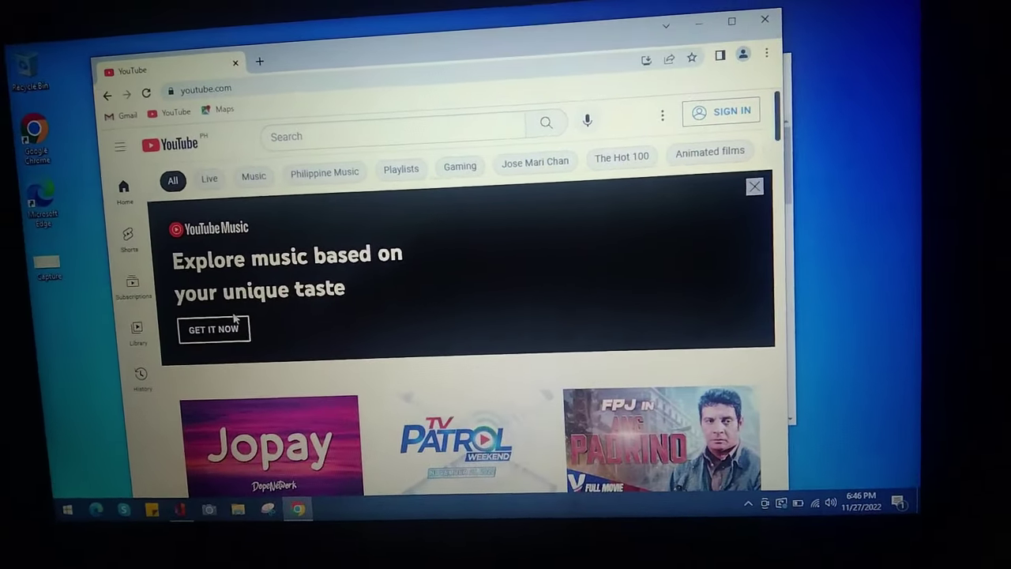
click(265, 438)
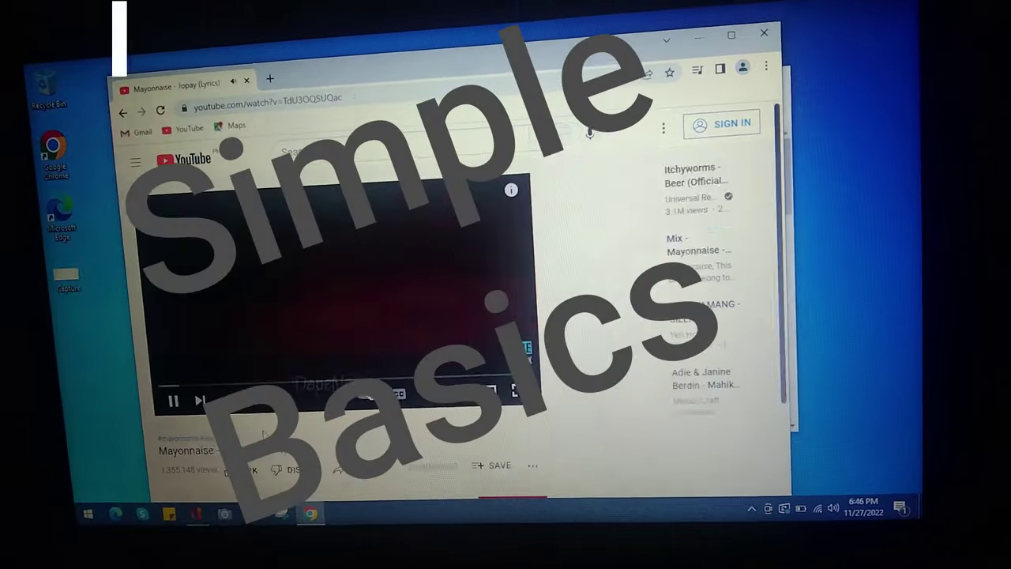